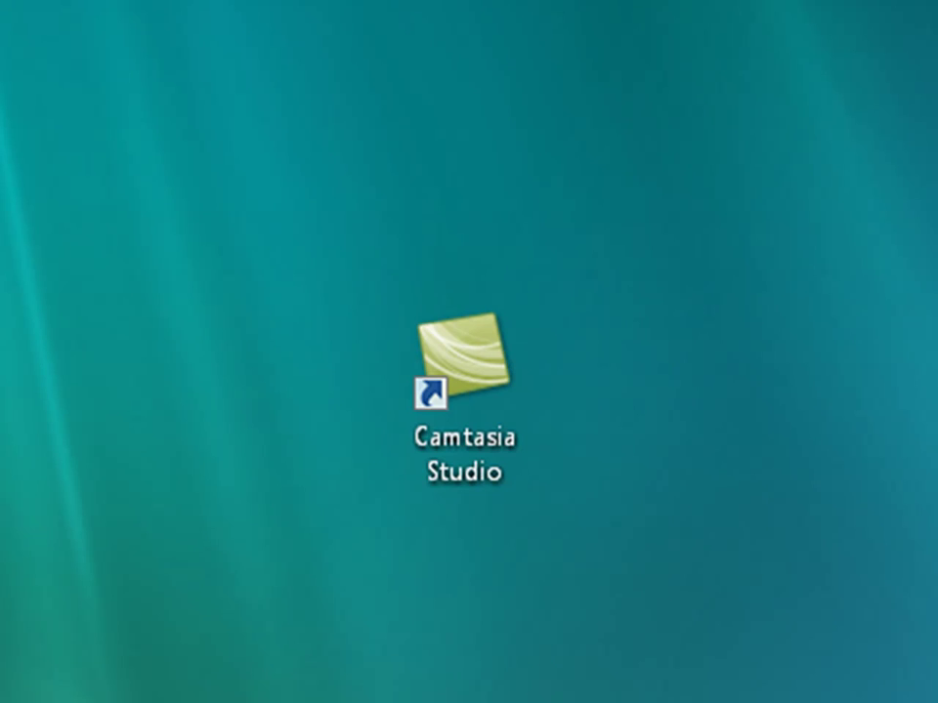
# Select and deselect the Camtasia Studio shortcut on the desktop several times.
pyautogui.moveTo(299, 225); pyautogui.dragTo(207, 219)
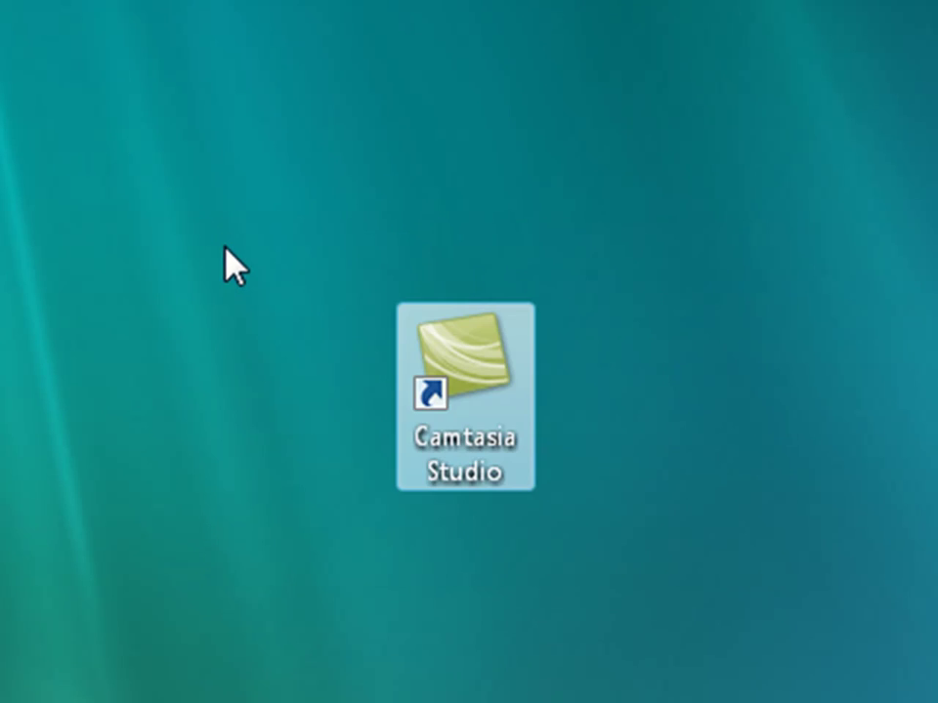
pyautogui.click(362, 214)
pyautogui.moveTo(299, 200); pyautogui.dragTo(221, 254)
pyautogui.moveTo(617, 591); pyautogui.dragTo(83, 233)
pyautogui.moveTo(204, 413); pyautogui.dragTo(802, 239)
pyautogui.click(812, 527)
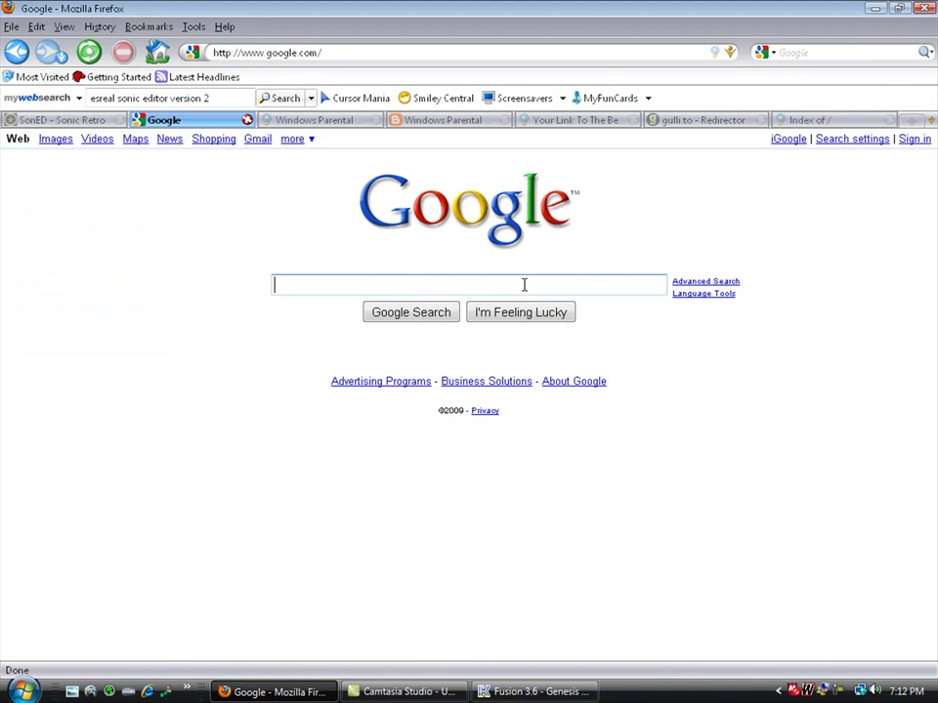
# Search Google for 'camtasia studio 6 download' and open the Camtasia Studio 30-Day Trial download page.
pyautogui.click(523, 284)
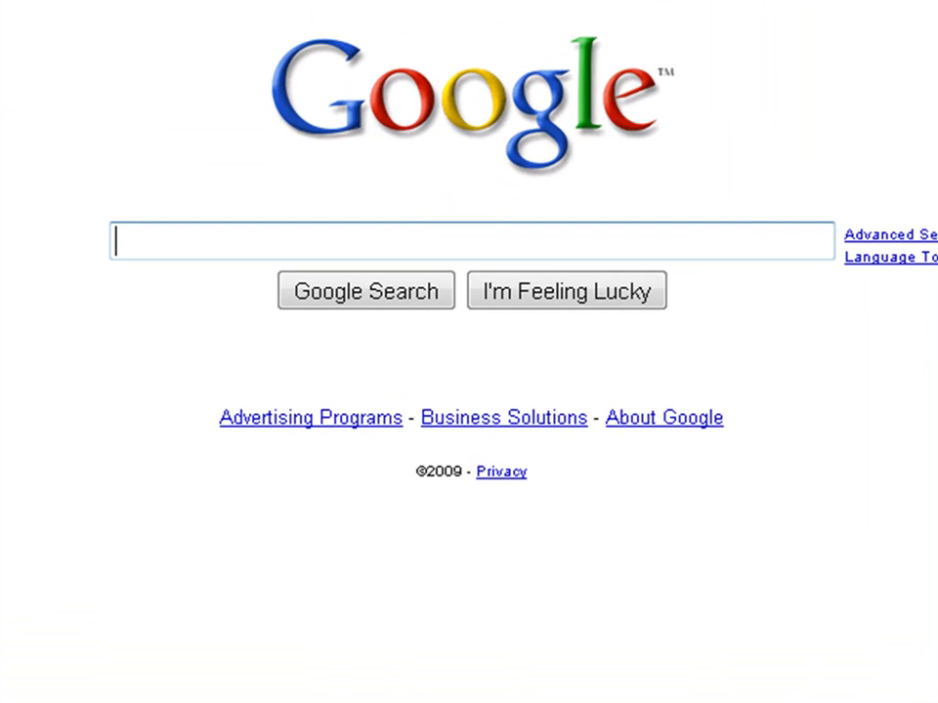
pyautogui.write('camtasi')
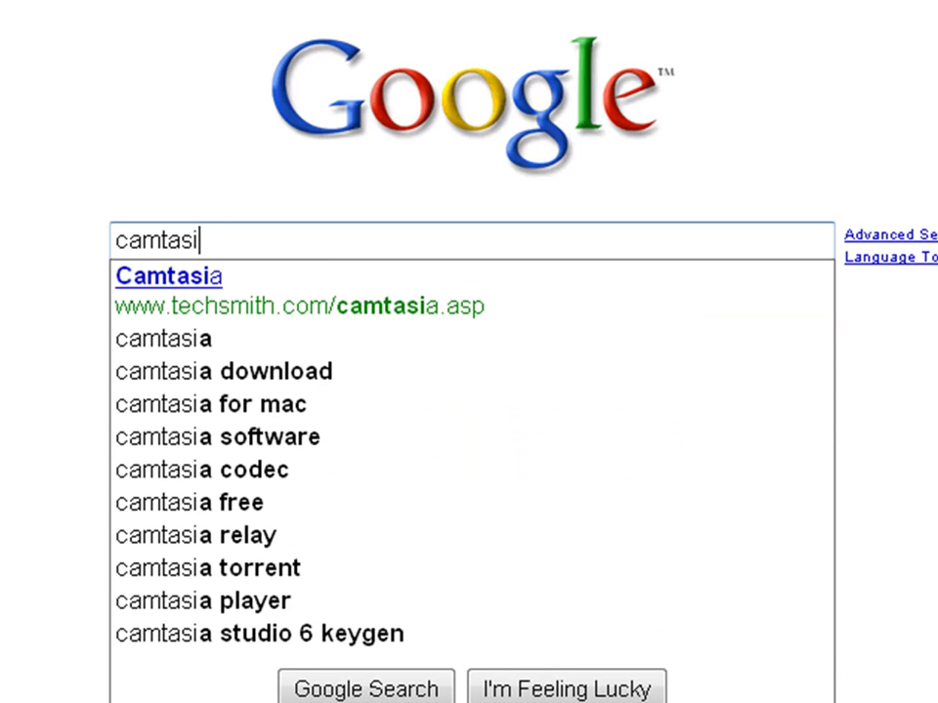
pyautogui.write('a studio ')
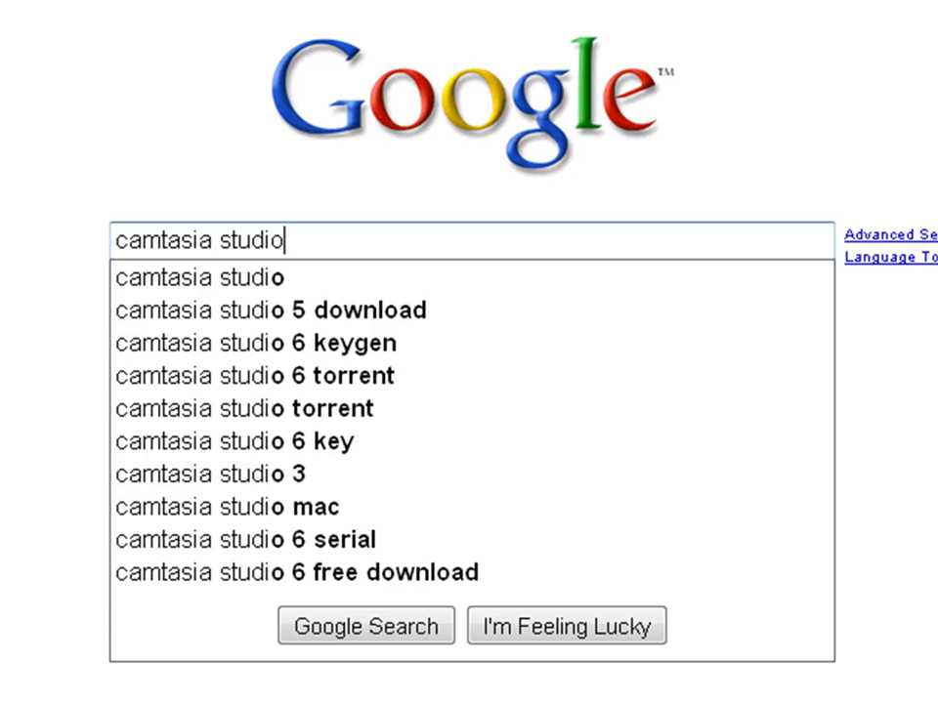
pyautogui.write('6 download')
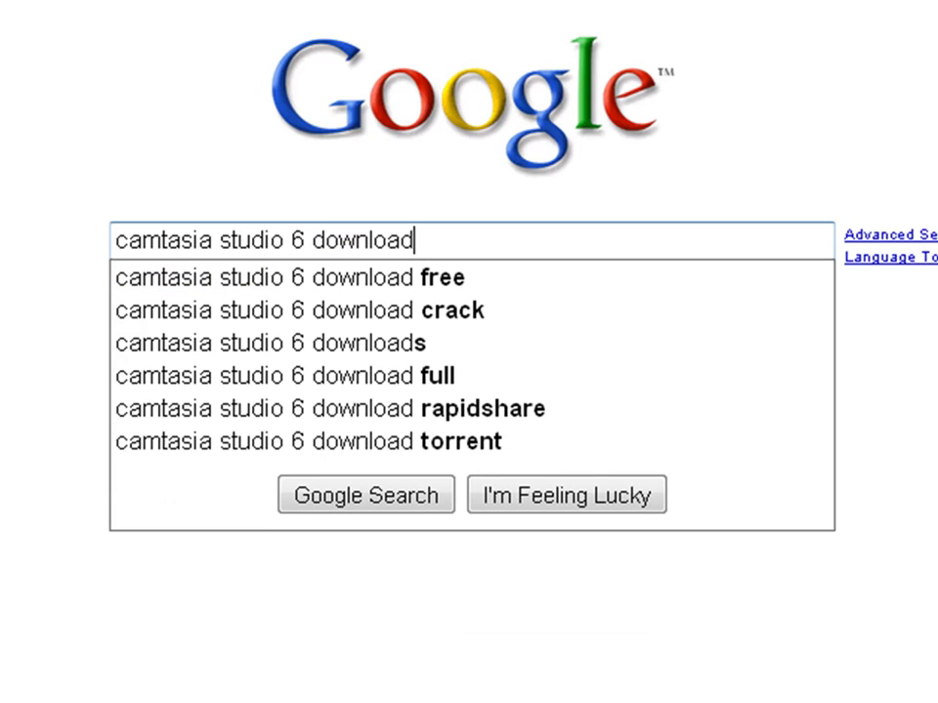
pyautogui.press('Escape')
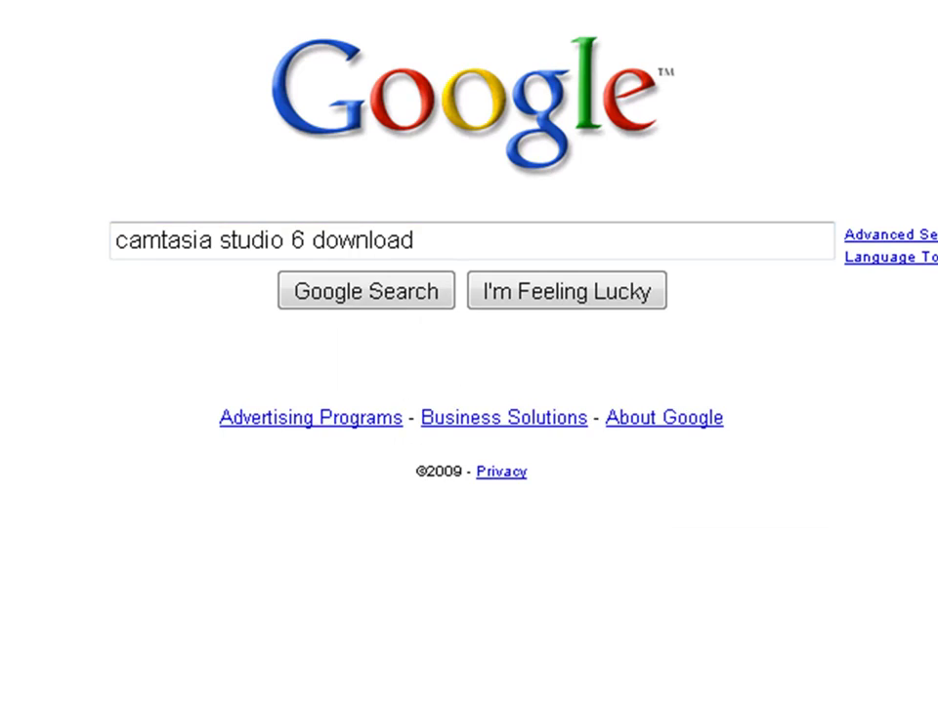
pyautogui.press('Return')
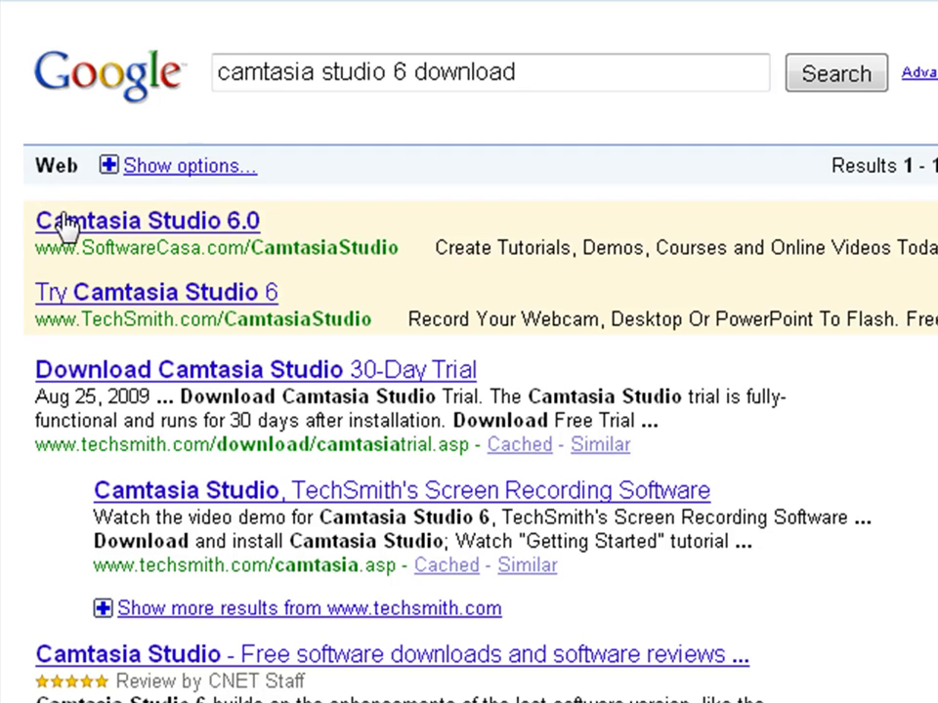
pyautogui.click(62, 217)
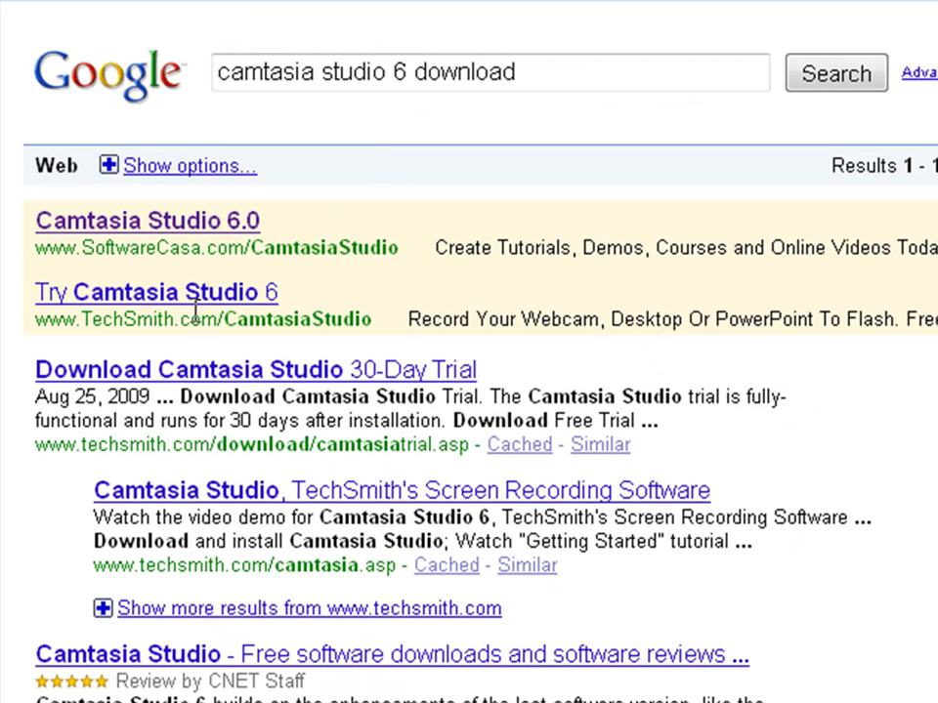
pyautogui.click(454, 372)
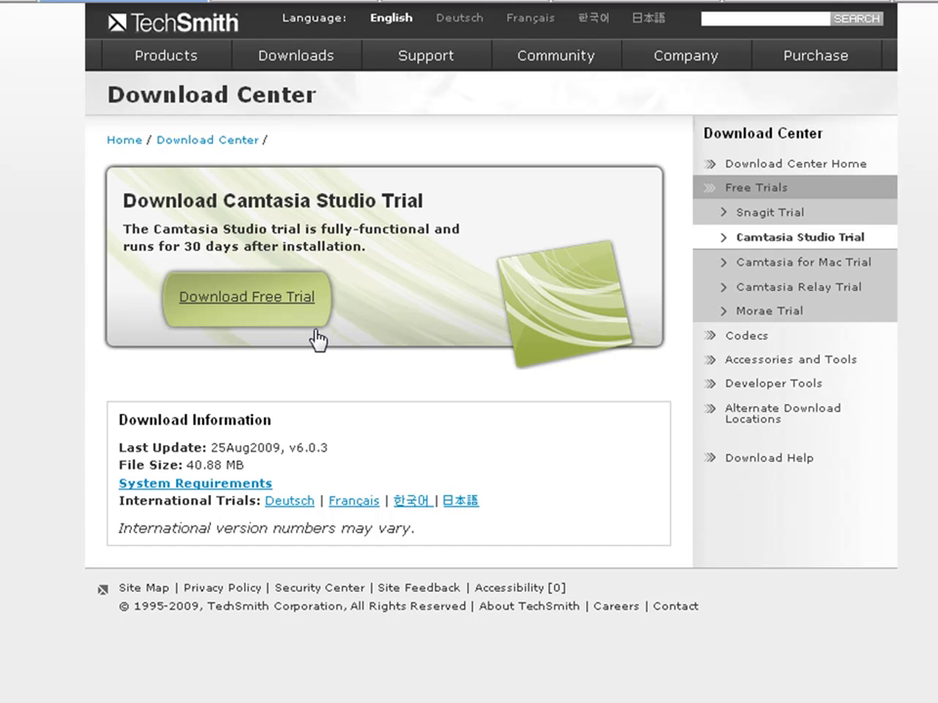
# Start the Camtasia Studio free trial download from the TechSmith Download Center page.
pyautogui.click(241, 310)
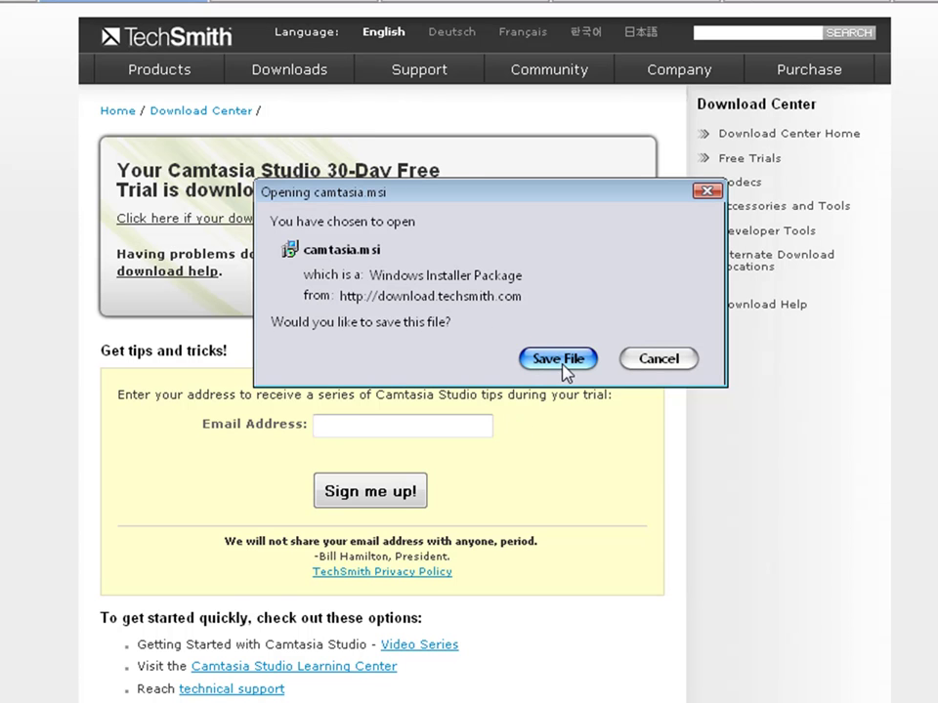
# Save camtasia.msi to disk and close the Downloads window.
pyautogui.click(568, 360)
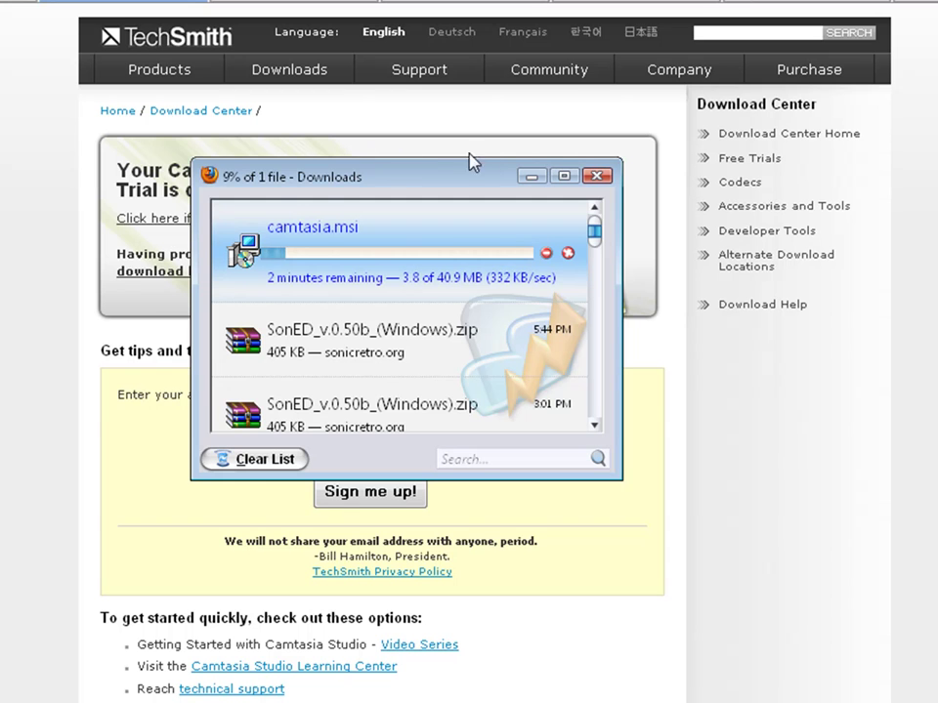
pyautogui.click(601, 179)
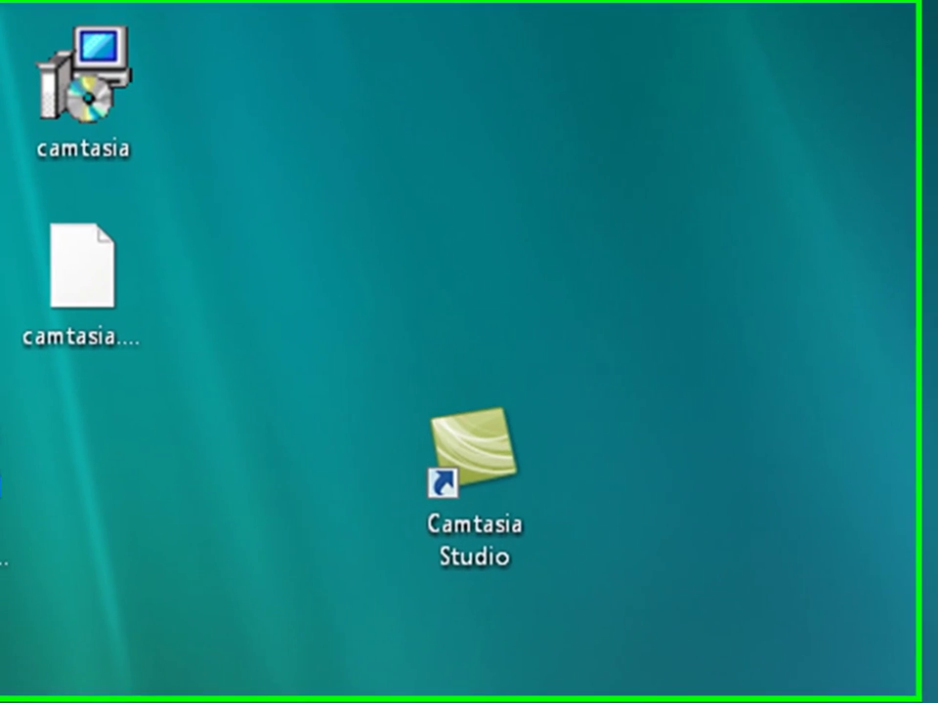
pyautogui.moveTo(377, 376); pyautogui.dragTo(604, 426)
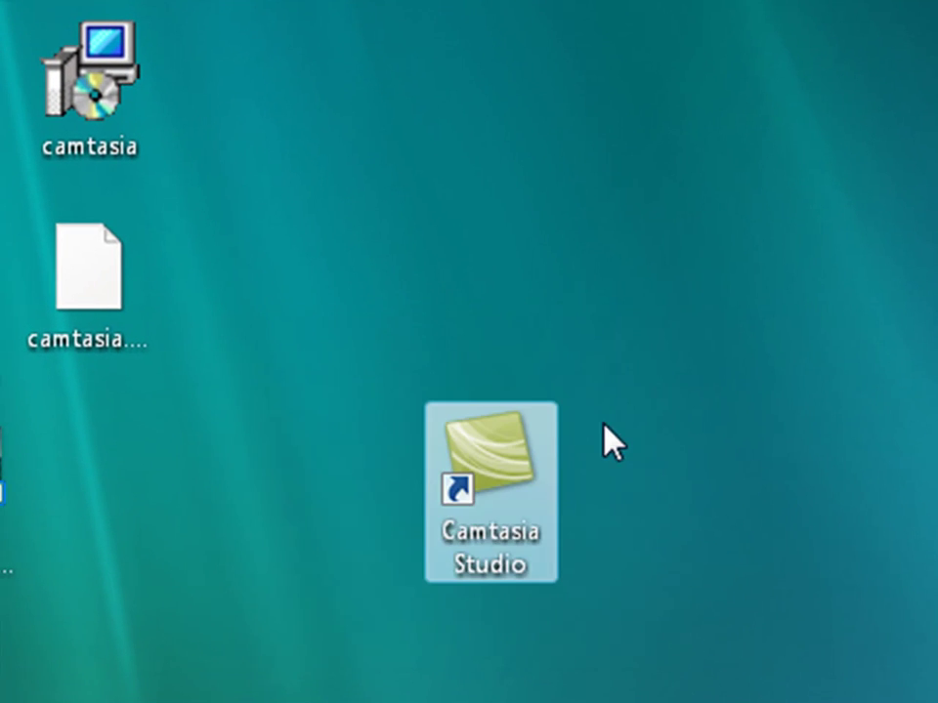
pyautogui.click(605, 427)
pyautogui.moveTo(624, 588); pyautogui.dragTo(351, 297)
pyautogui.click(350, 276)
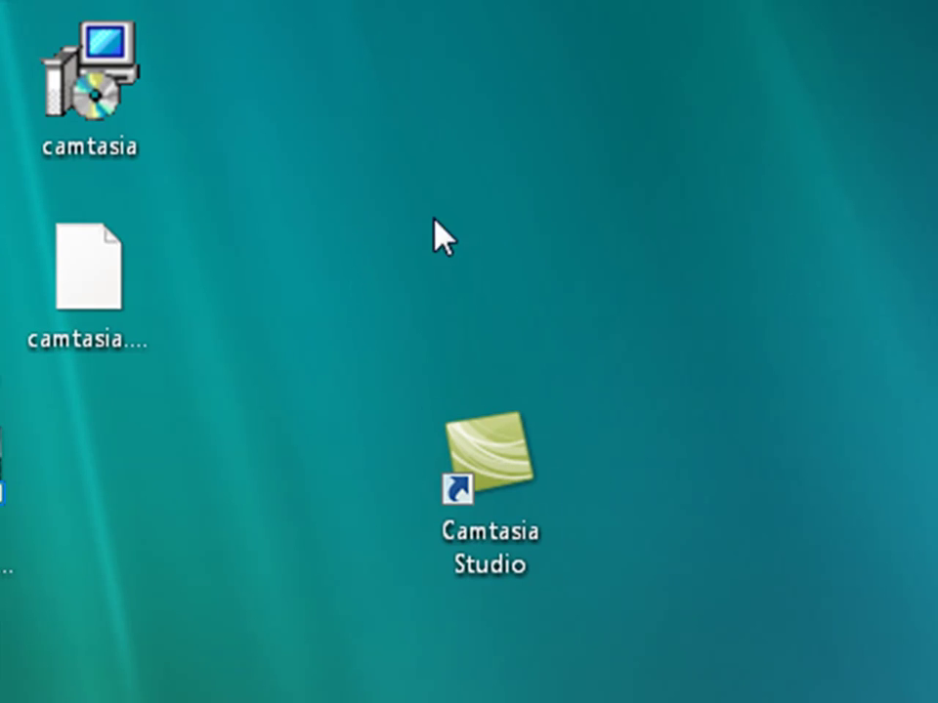
pyautogui.moveTo(358, 267); pyautogui.dragTo(762, 679)
pyautogui.click(420, 342)
pyautogui.moveTo(93, 73); pyautogui.dragTo(460, 249)
pyautogui.click(119, 142)
pyautogui.moveTo(522, 148); pyautogui.dragTo(441, 345)
pyautogui.click(680, 355)
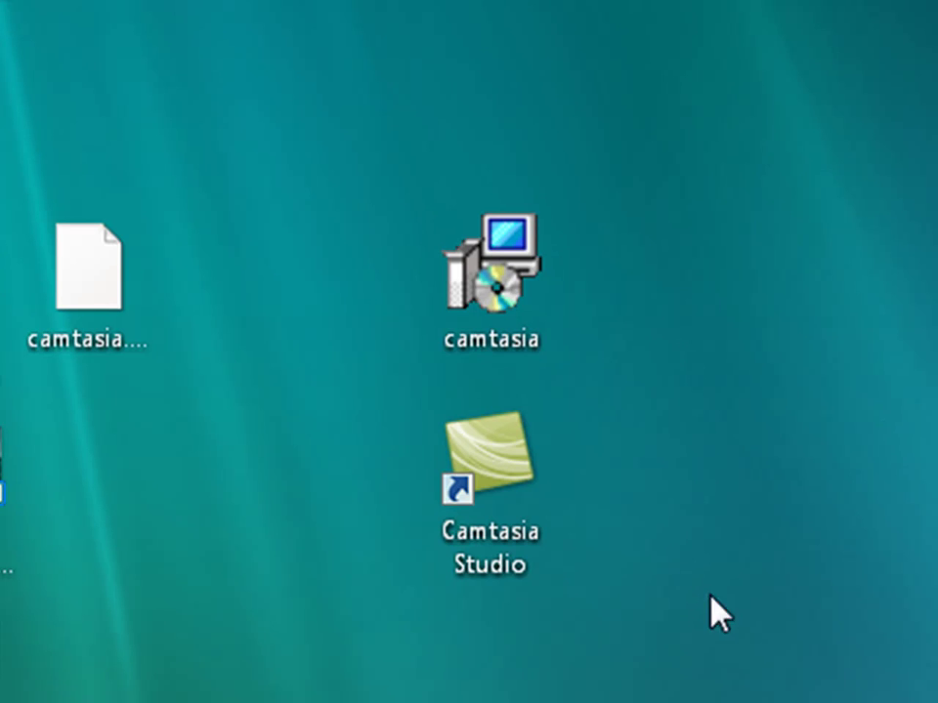
pyautogui.moveTo(607, 628); pyautogui.dragTo(395, 405)
pyautogui.moveTo(731, 567); pyautogui.dragTo(419, 498)
pyautogui.click(606, 582)
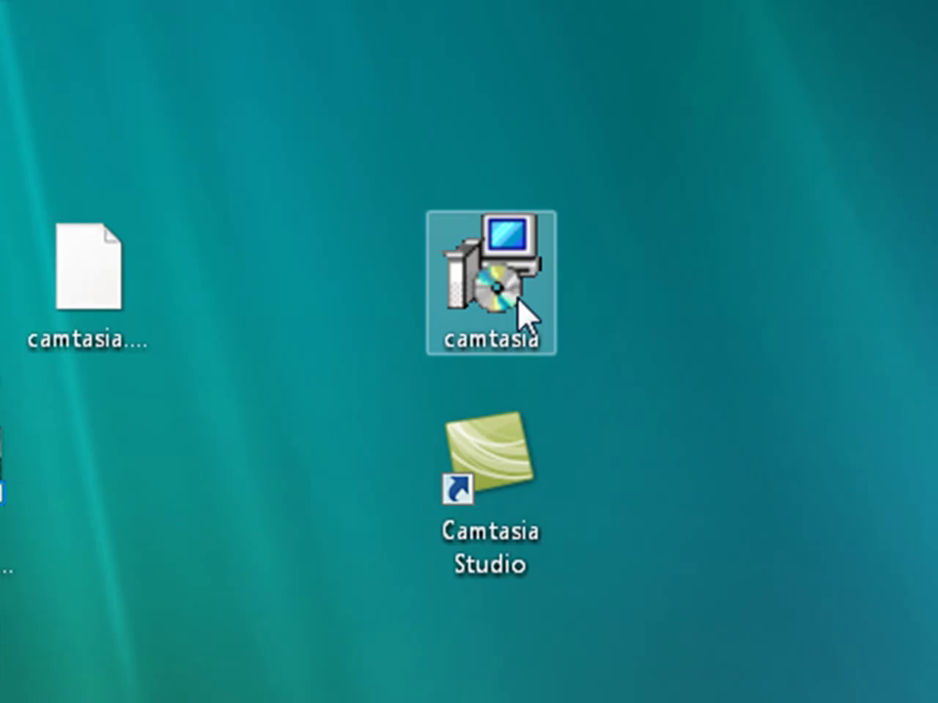
pyautogui.moveTo(523, 314); pyautogui.dragTo(178, 122)
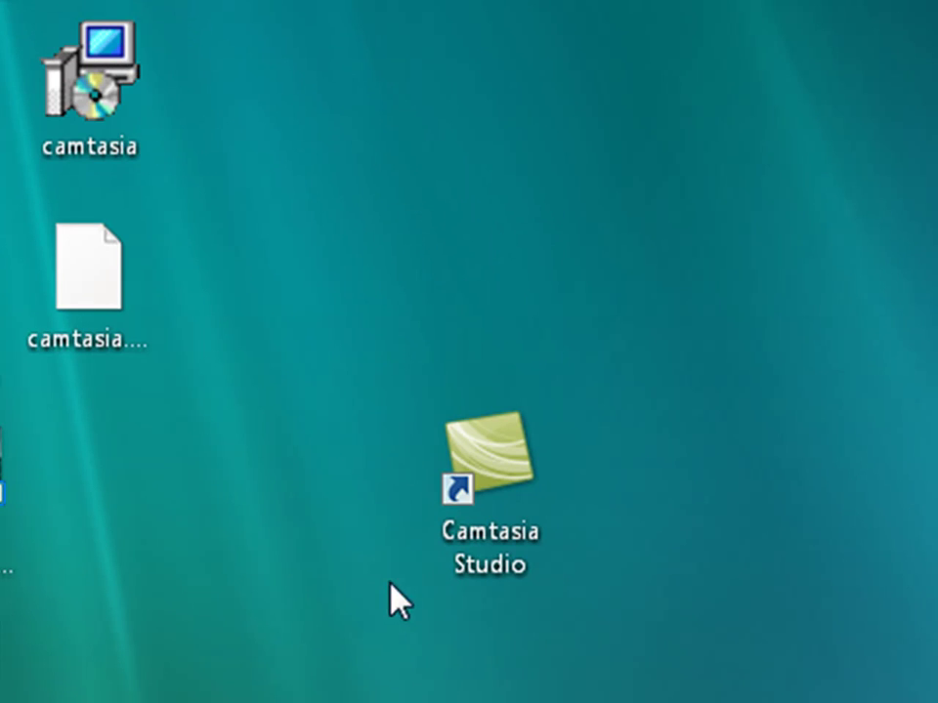
pyautogui.moveTo(364, 354); pyautogui.dragTo(727, 691)
pyautogui.click(727, 691)
pyautogui.moveTo(411, 395); pyautogui.dragTo(638, 602)
pyautogui.click(566, 649)
pyautogui.moveTo(650, 641); pyautogui.dragTo(369, 363)
pyautogui.click(626, 394)
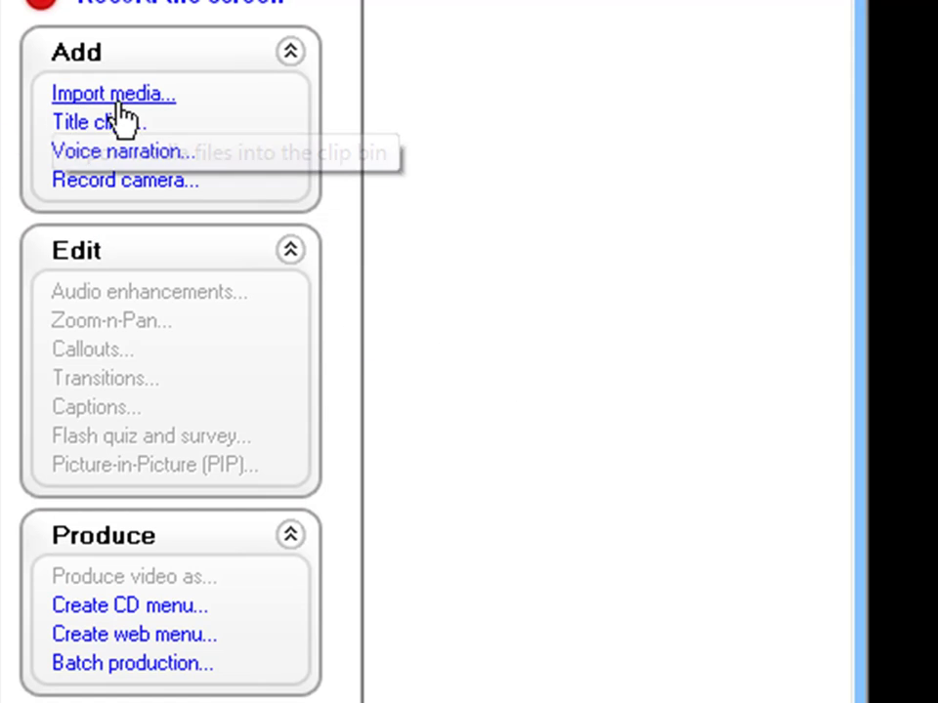
# Open the Import media file browser, then restore, move and narrow its window.
pyautogui.click(81, 93)
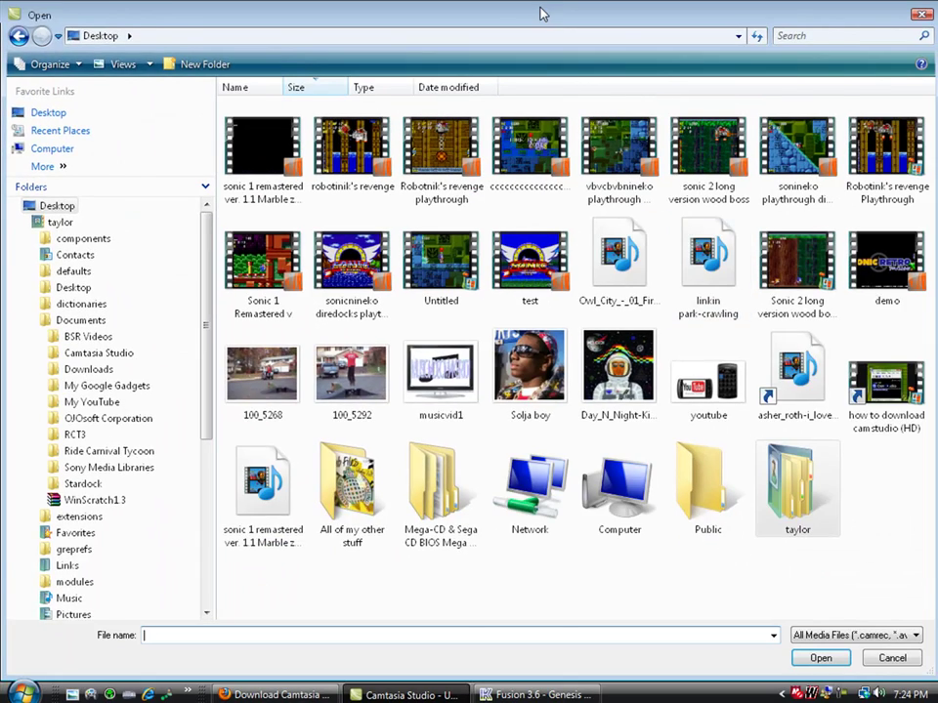
pyautogui.doubleClick(542, 14)
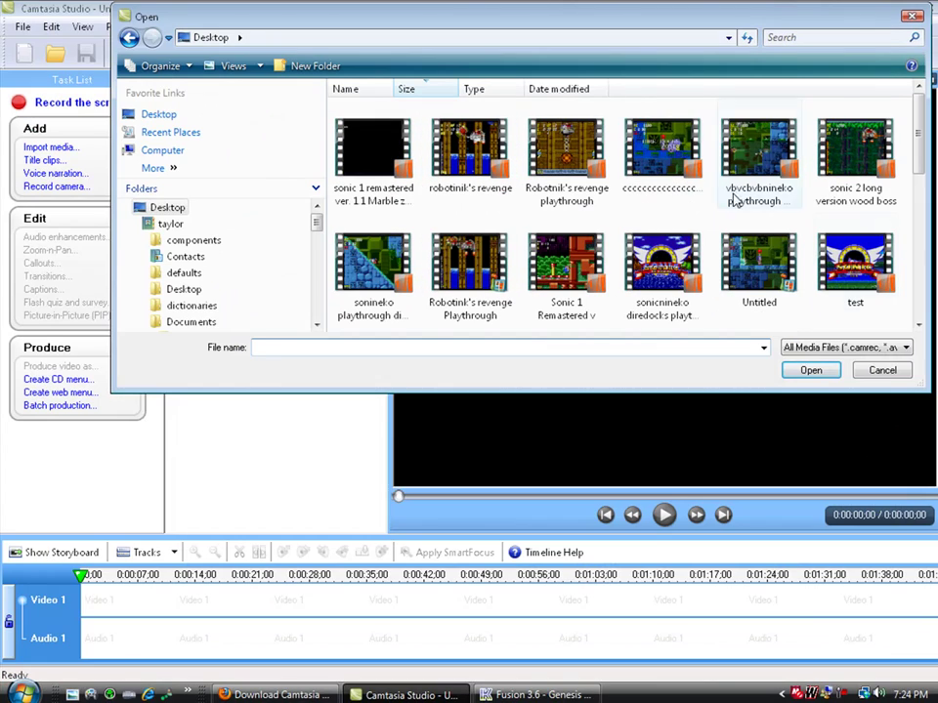
pyautogui.click(846, 348)
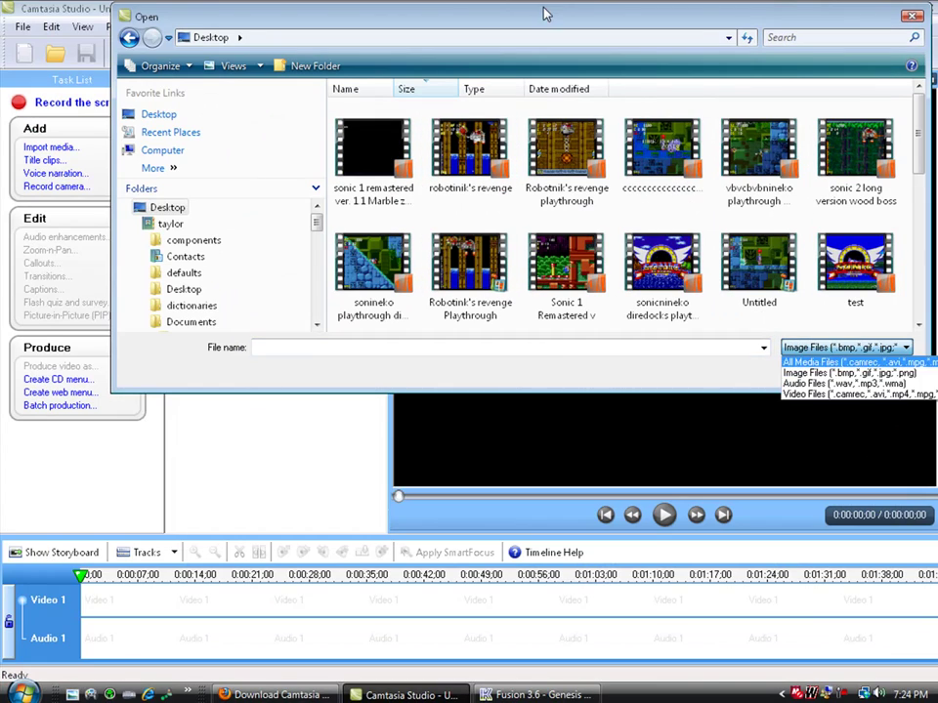
pyautogui.click(262, 8)
pyautogui.moveTo(276, 25); pyautogui.dragTo(127, 32)
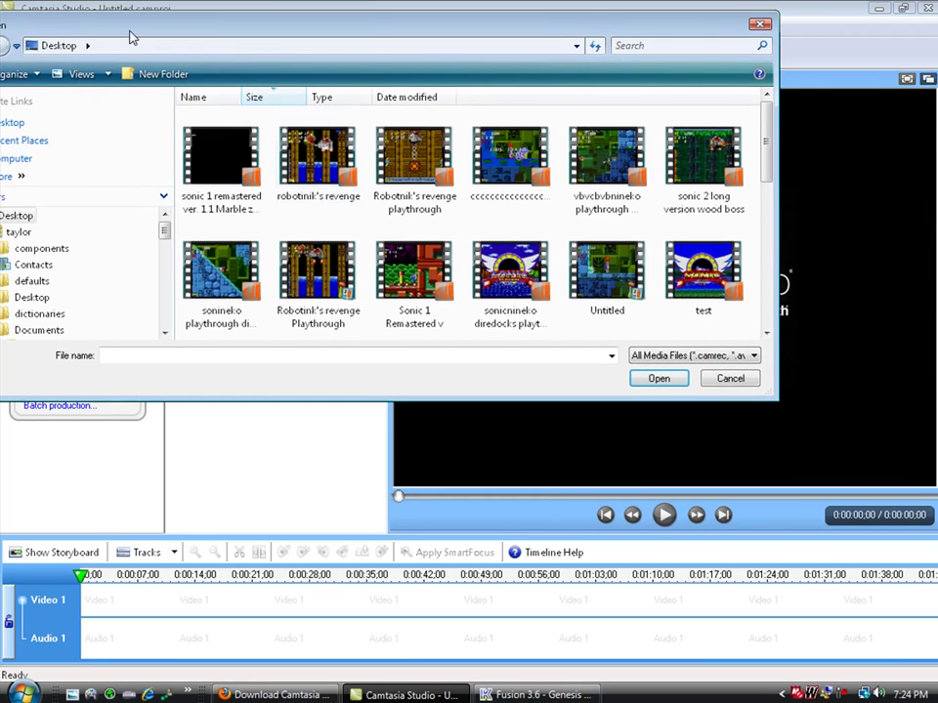
pyautogui.click(752, 356)
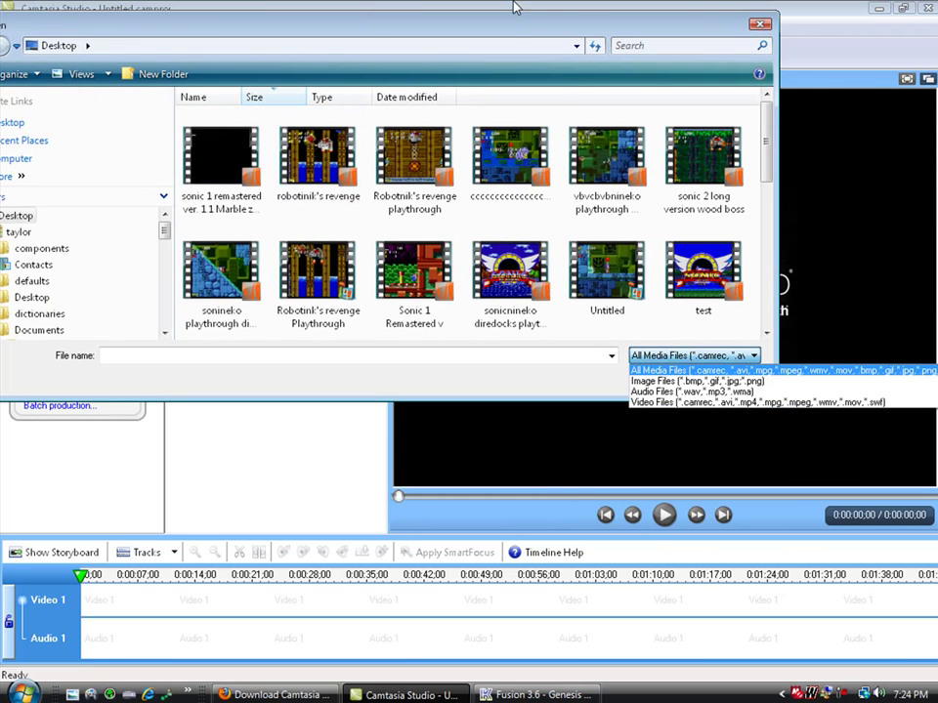
pyautogui.click(506, 38)
pyautogui.moveTo(760, 144); pyautogui.dragTo(364, 144)
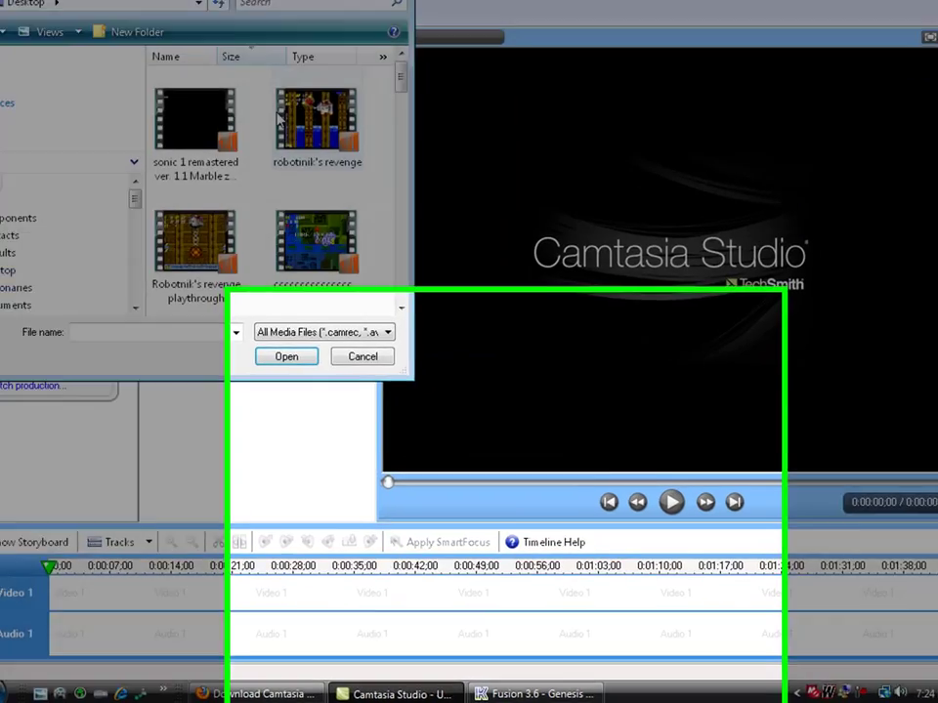
# Filter the browser to Video Files, then switch the filter back to All Media Files.
pyautogui.click(293, 356)
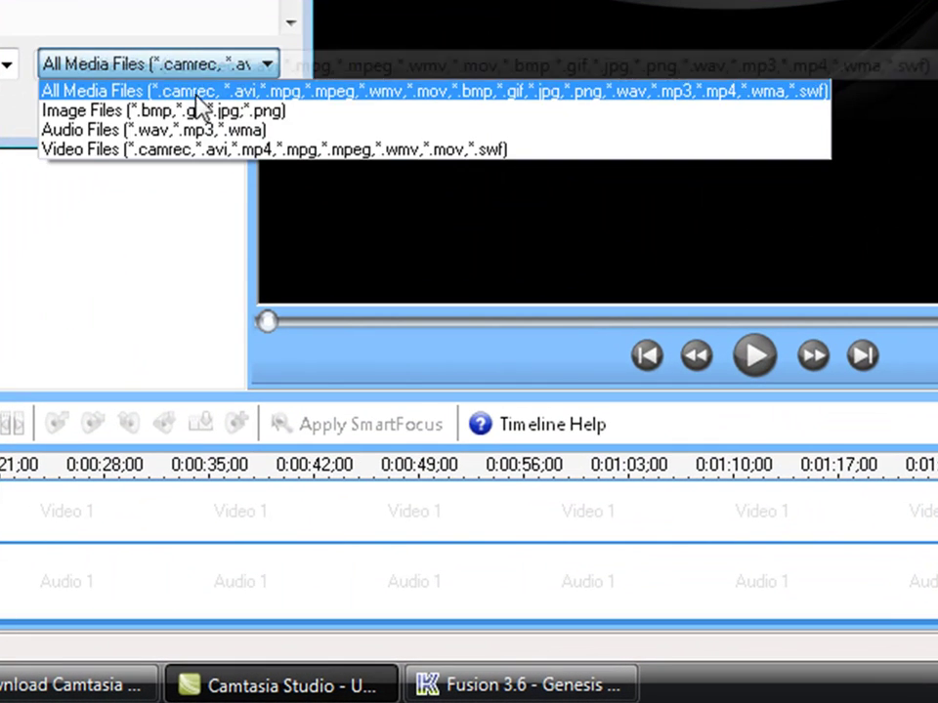
pyautogui.click(146, 149)
pyautogui.click(156, 64)
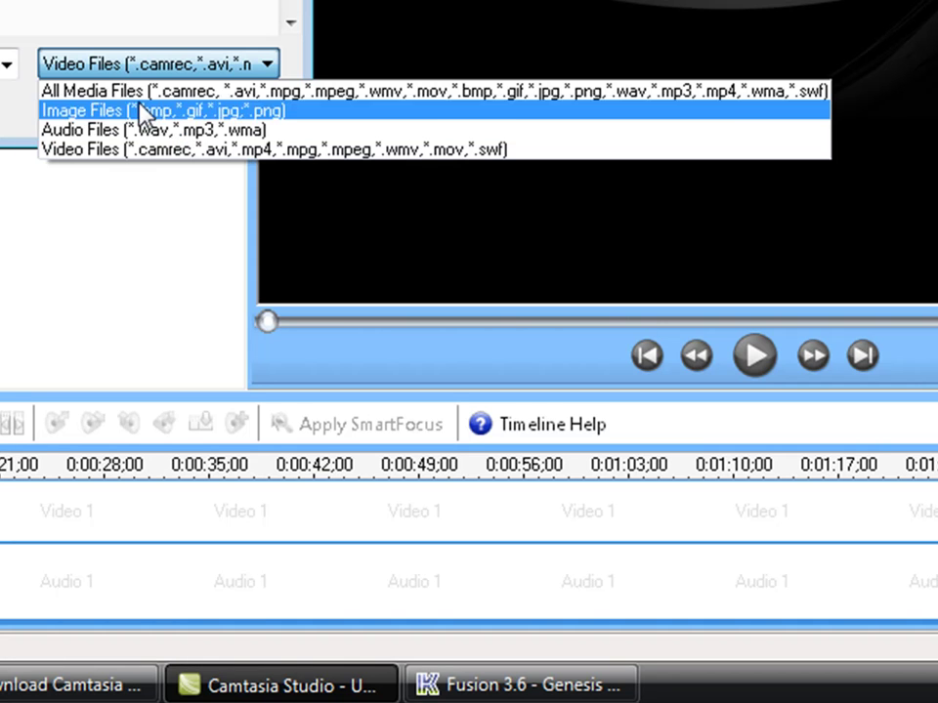
pyautogui.press('Up')
pyautogui.press('Up')
pyautogui.press('Up')
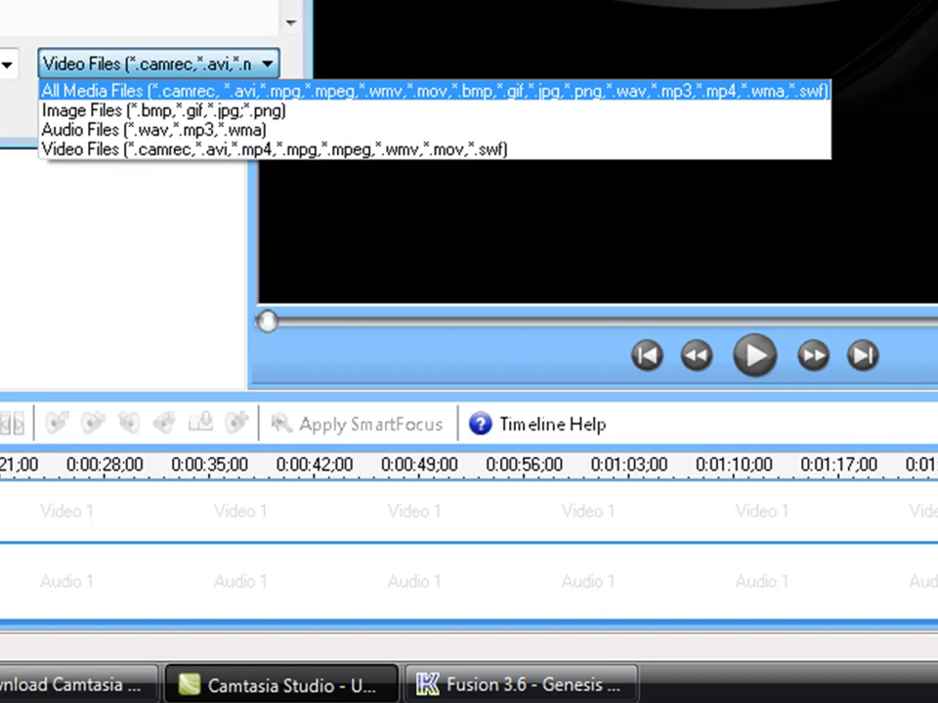
pyautogui.press('Return')
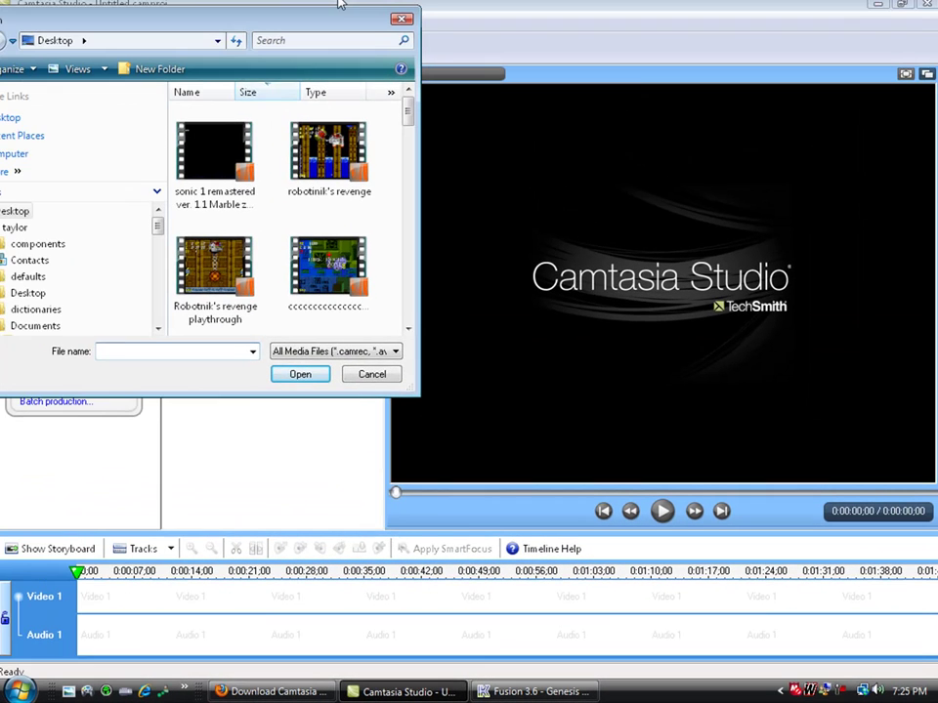
# Close the import browser, cancel the title clip options, and open Voice narration.
pyautogui.click(401, 24)
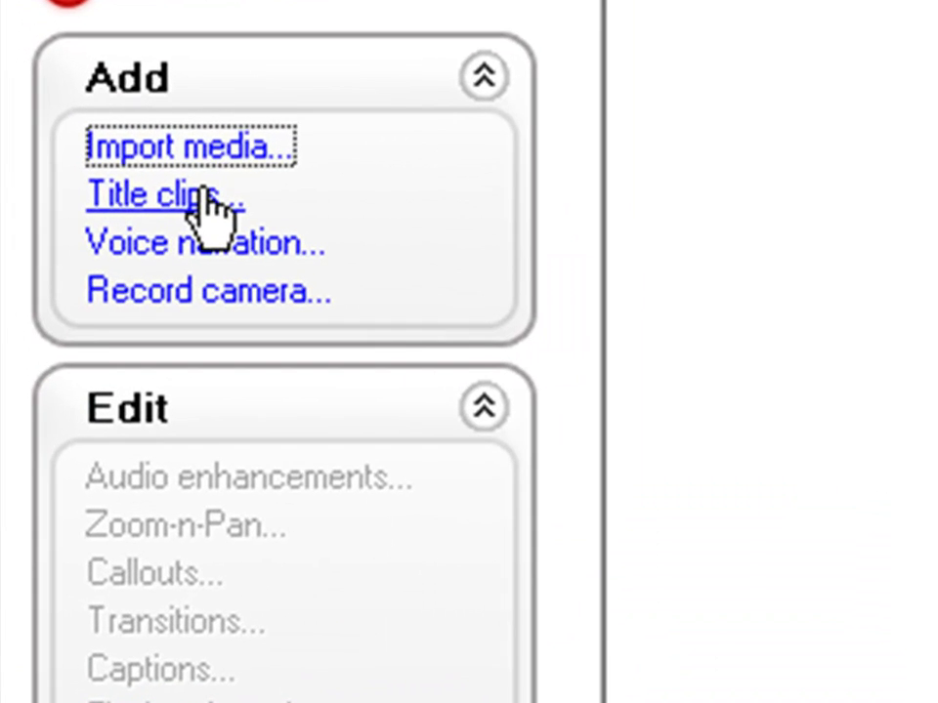
pyautogui.click(208, 198)
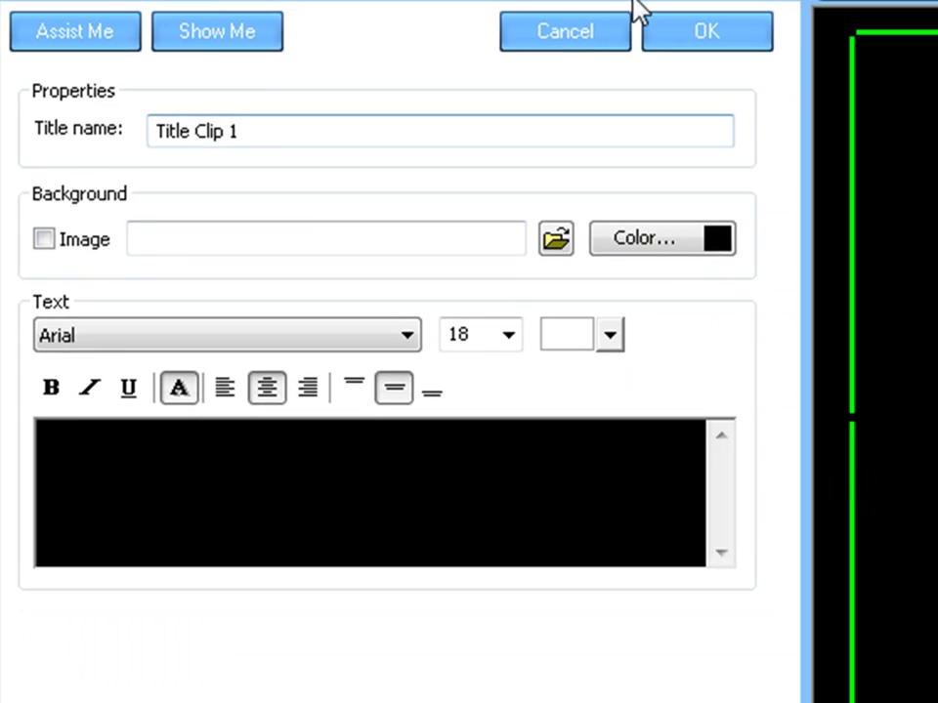
pyautogui.click(560, 29)
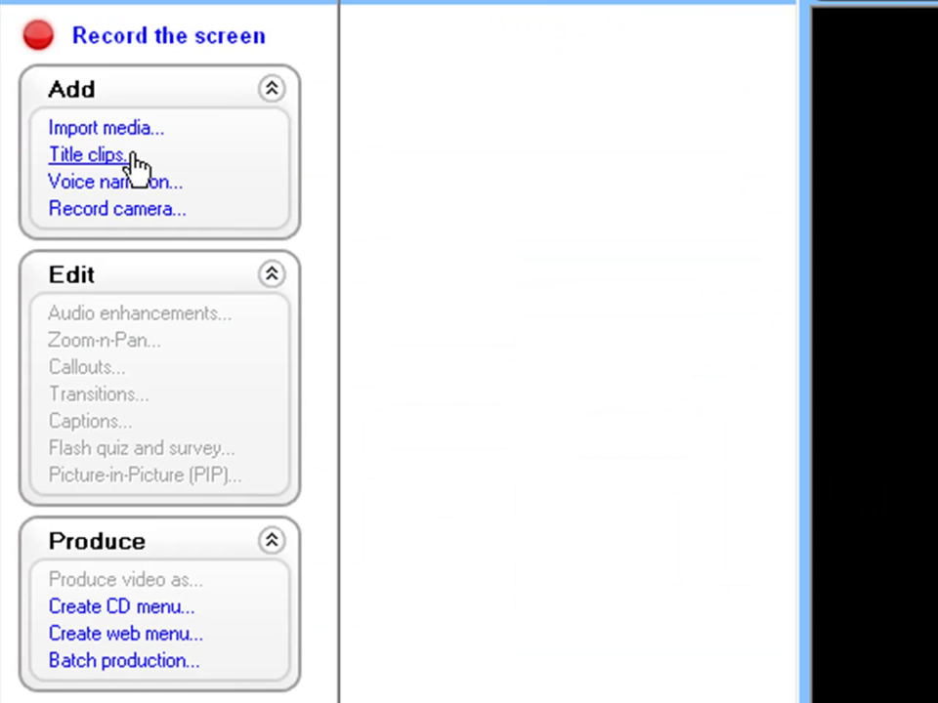
pyautogui.click(133, 200)
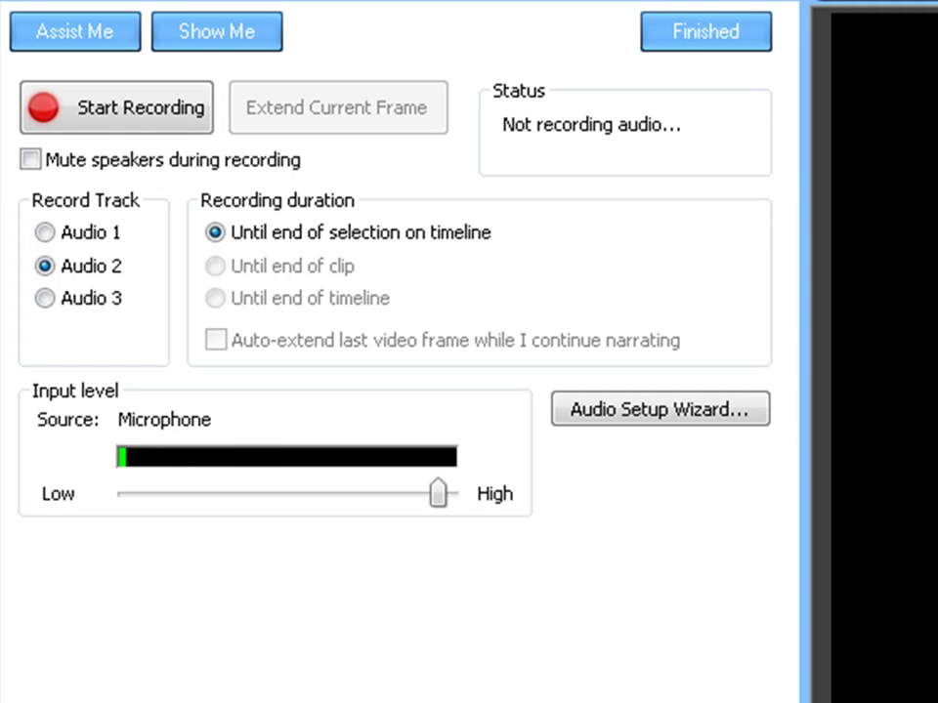
# Finish the voice narration panel, then open and finish the Record camera panel.
pyautogui.click(688, 35)
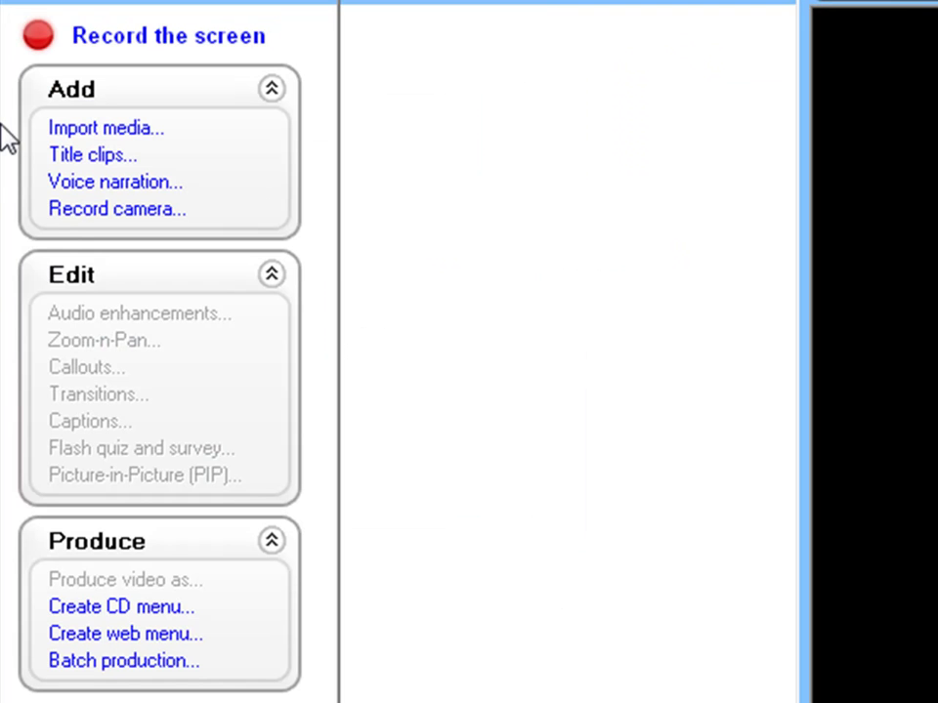
pyautogui.click(55, 213)
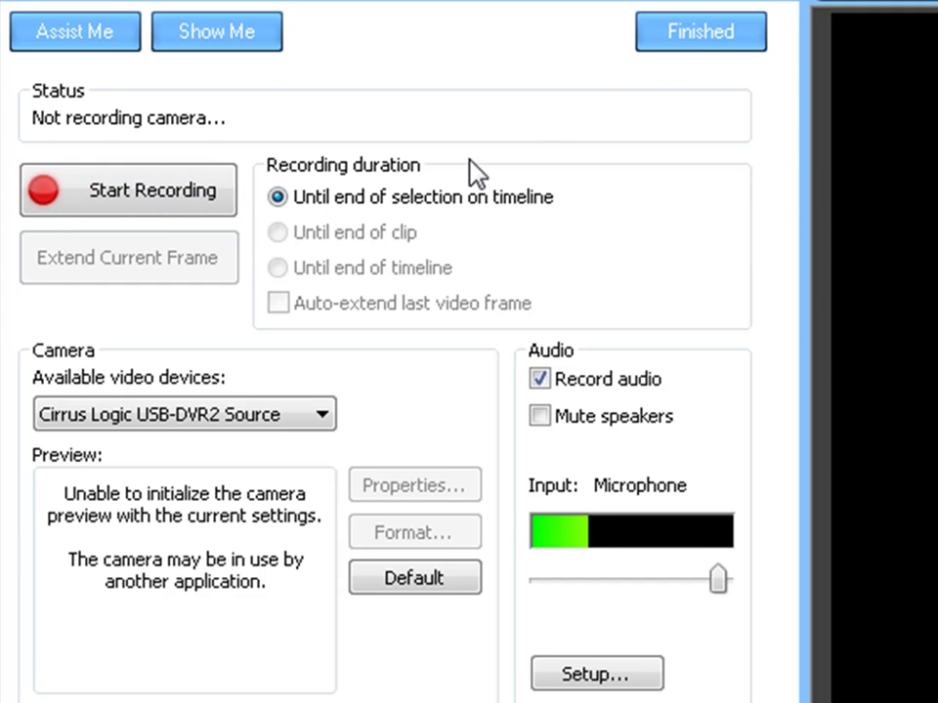
pyautogui.click(674, 37)
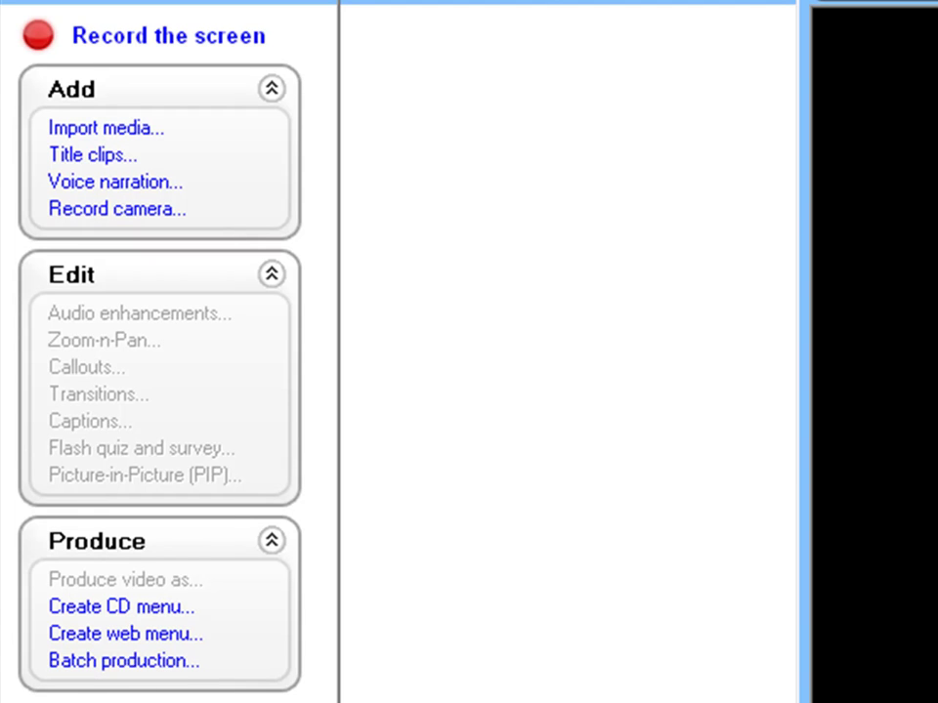
pyautogui.hotkey('alt', 'f')
pyautogui.press('Right')
pyautogui.press('Right')
pyautogui.press('Right')
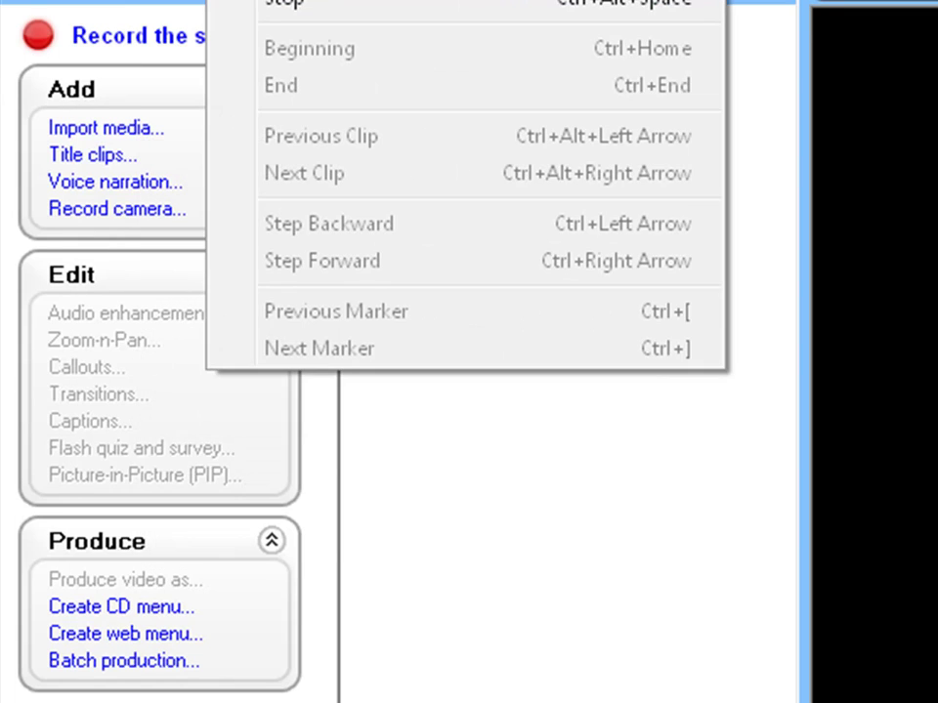
pyautogui.press('Right')
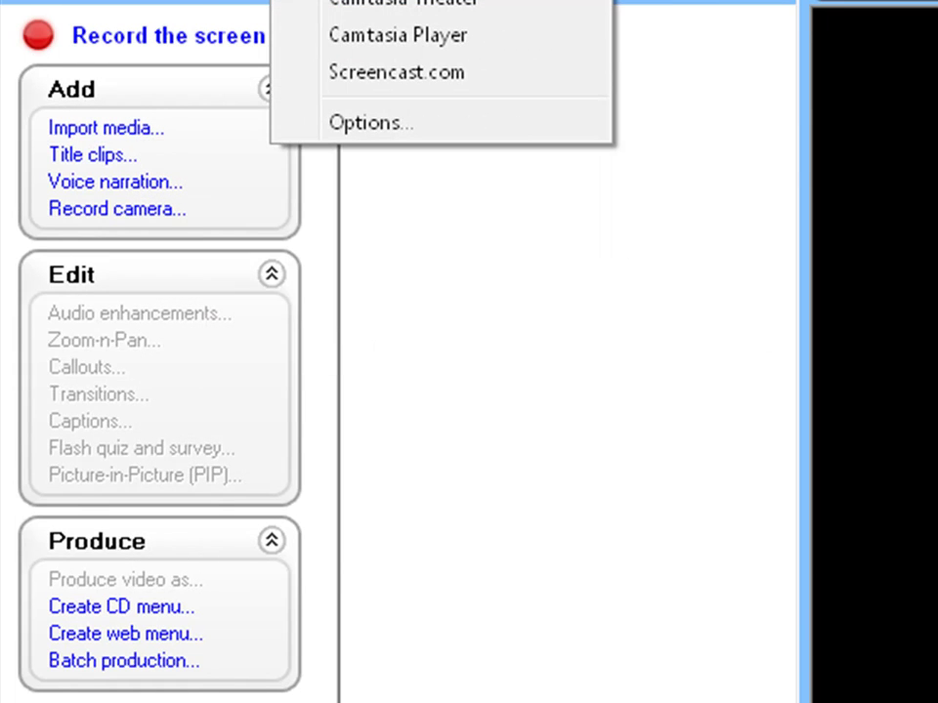
pyautogui.press('Right')
pyautogui.press('Right')
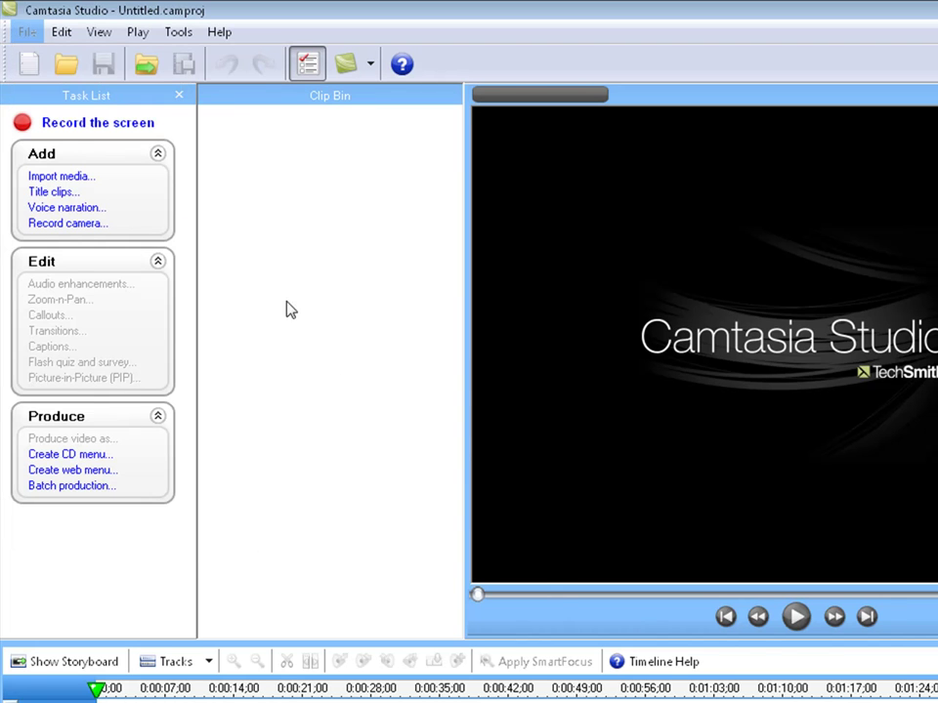
# Import '100th video- sony vegas tutorial- the inside the box effect.mp4' onto the timeline at Web 640x480.
pyautogui.click(78, 177)
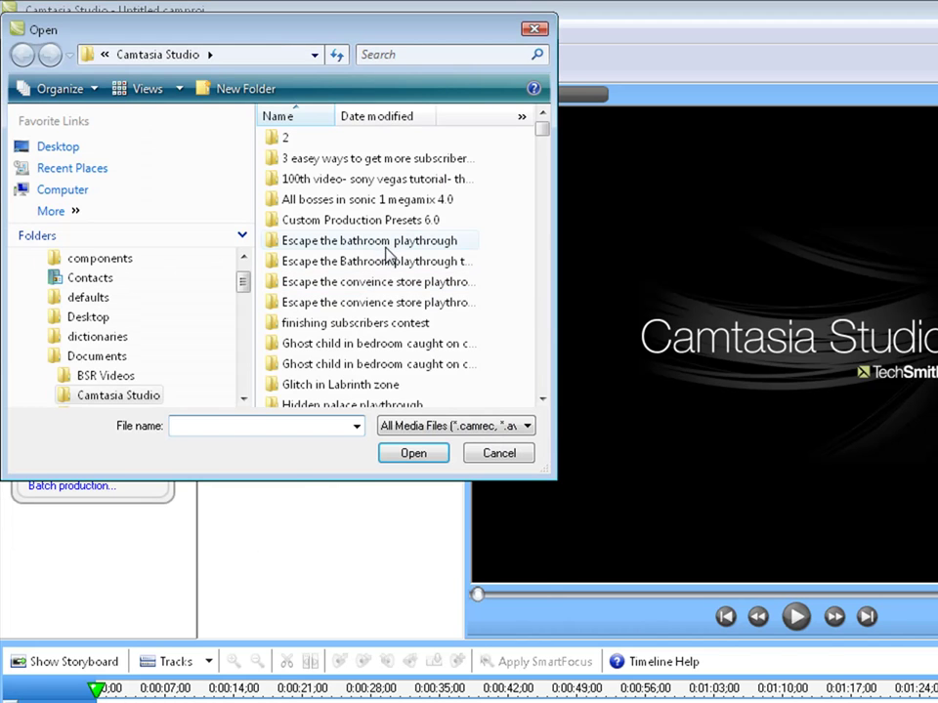
pyautogui.doubleClick(342, 179)
pyautogui.doubleClick(301, 185)
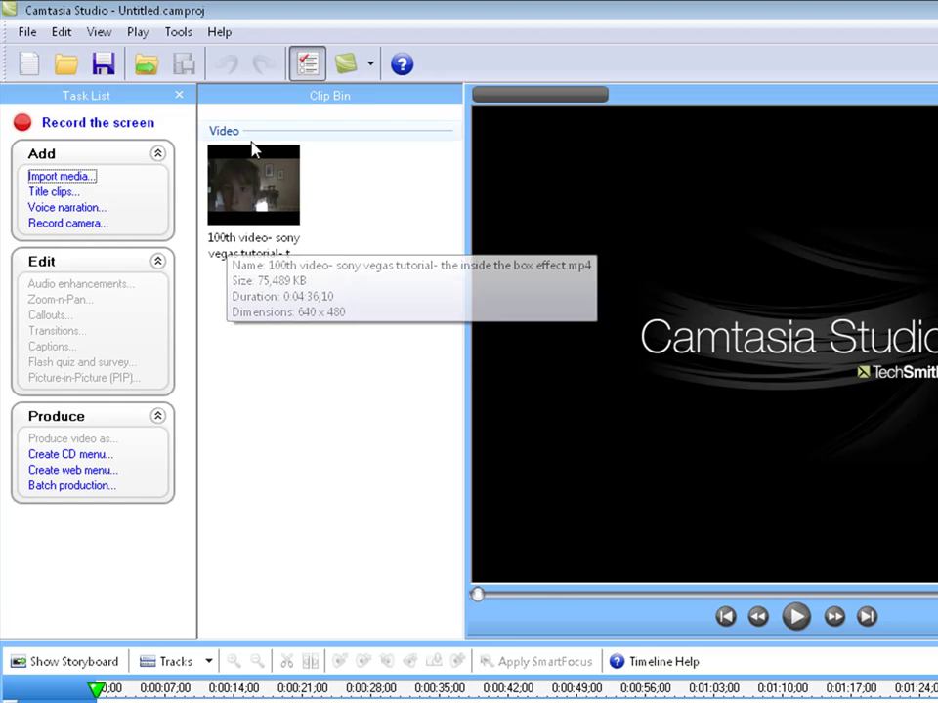
pyautogui.moveTo(252, 149); pyautogui.dragTo(137, 696)
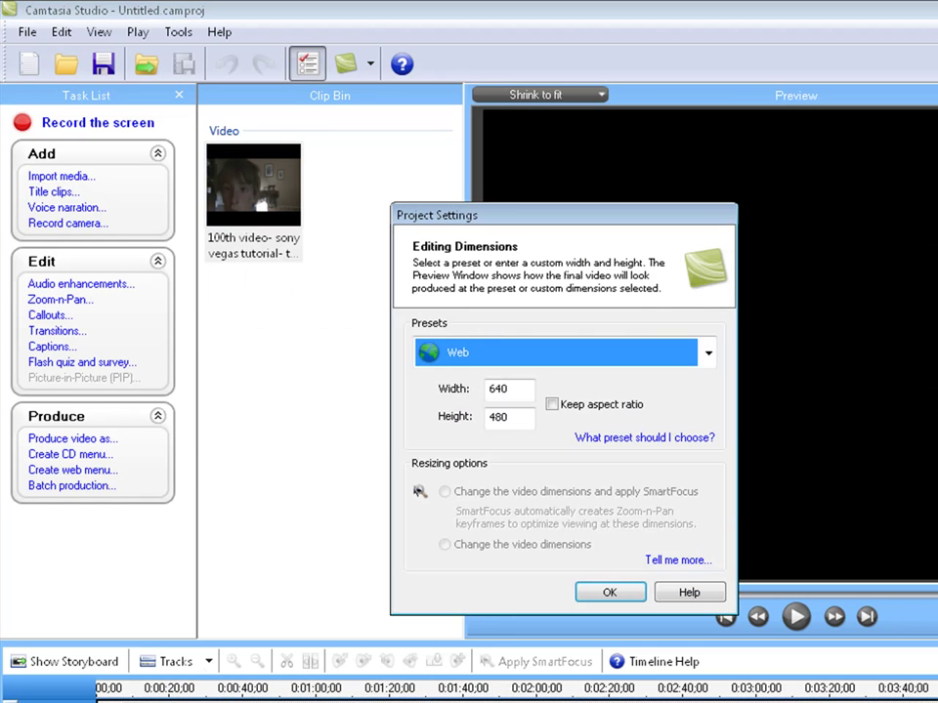
pyautogui.click(606, 593)
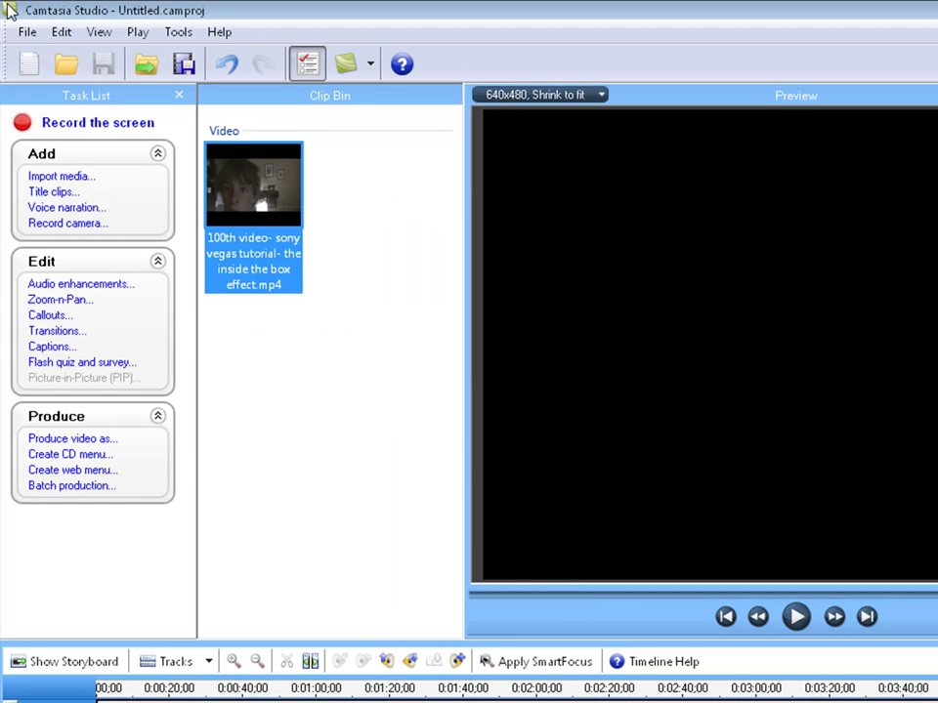
pyautogui.click(28, 31)
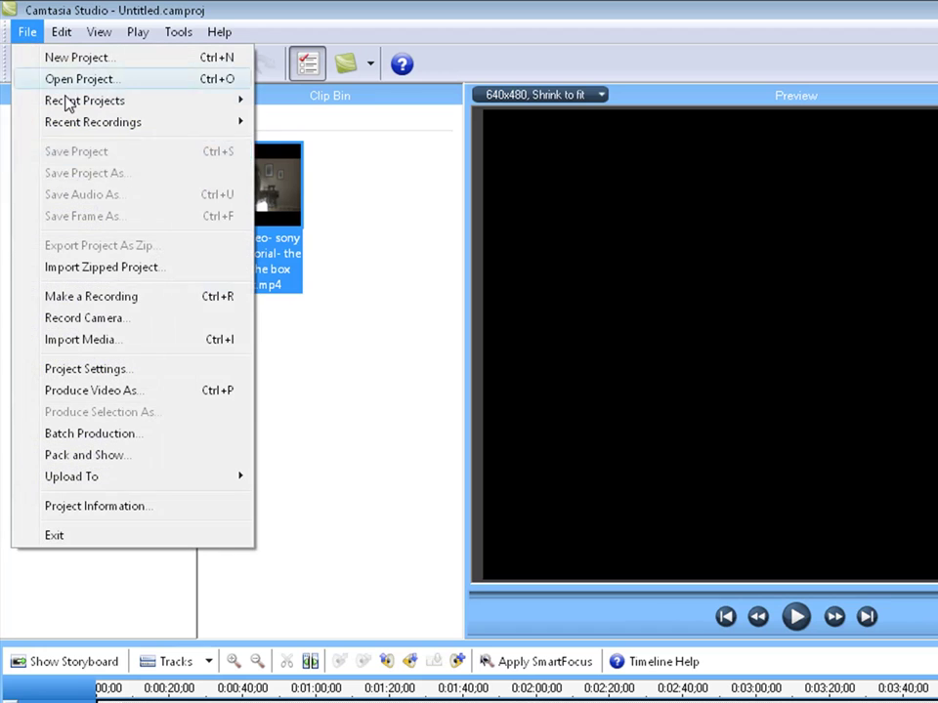
# In Produce Video As, try the YouTube preset, then go back and pick Custom production settings.
pyautogui.click(114, 391)
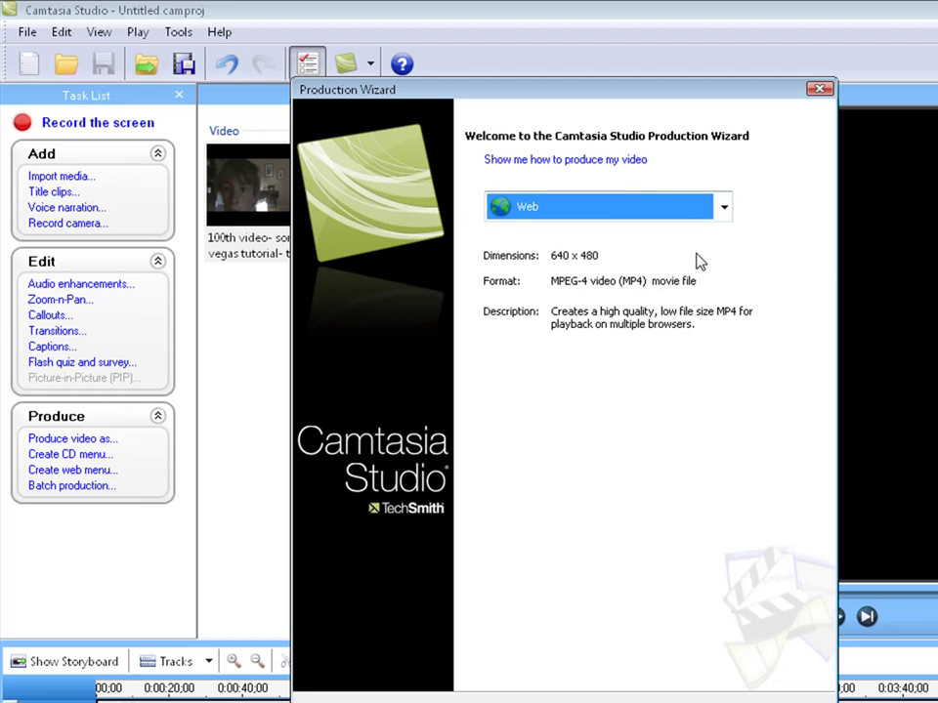
pyautogui.click(725, 207)
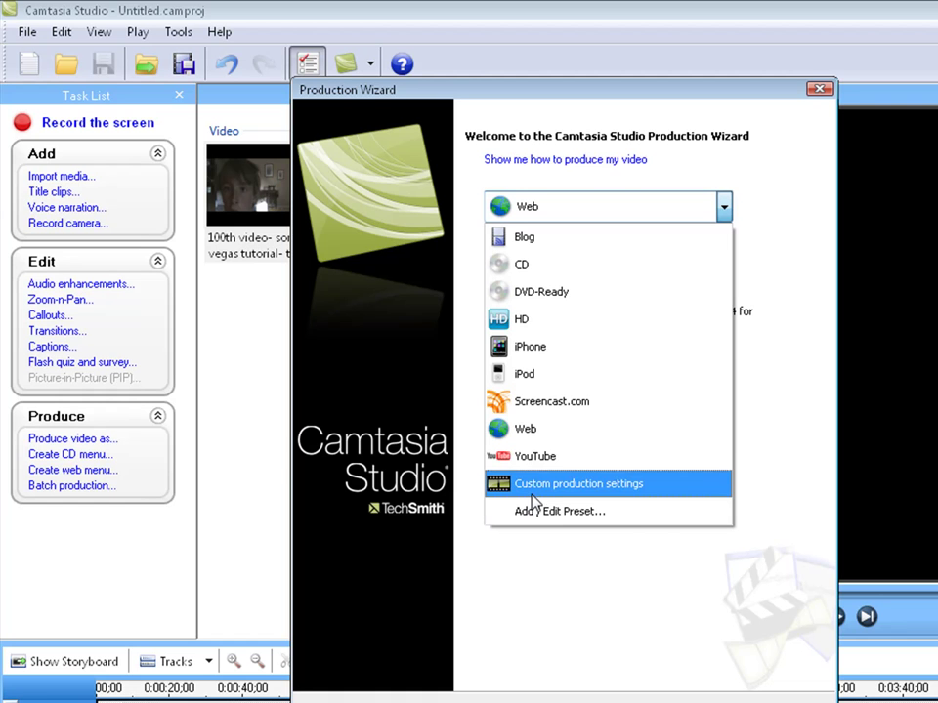
pyautogui.click(544, 456)
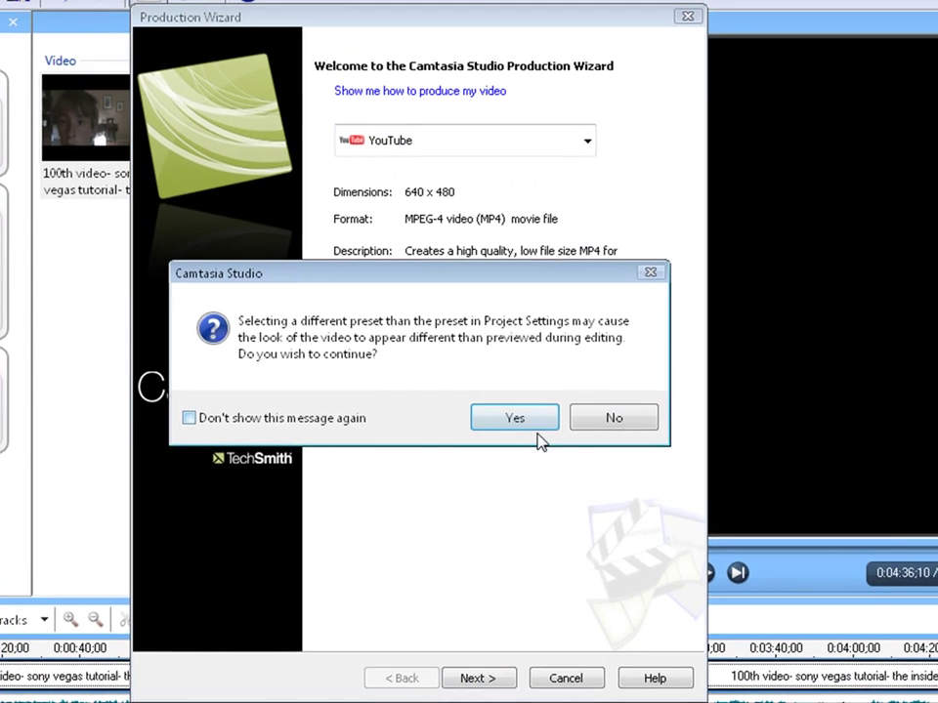
pyautogui.click(655, 469)
pyautogui.click(466, 678)
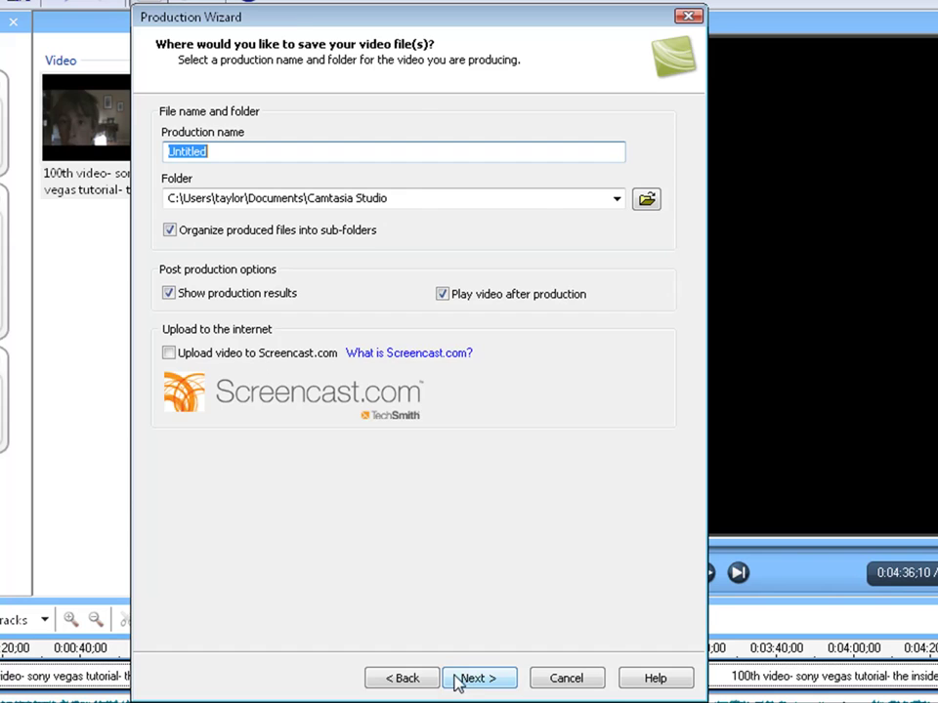
pyautogui.click(430, 679)
pyautogui.click(587, 140)
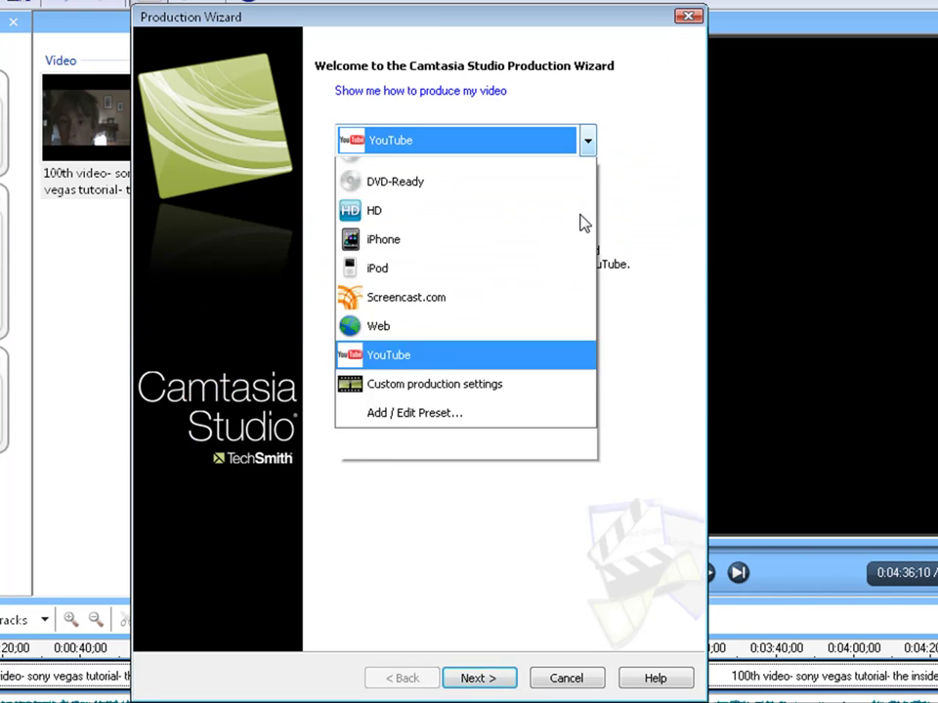
pyautogui.click(471, 437)
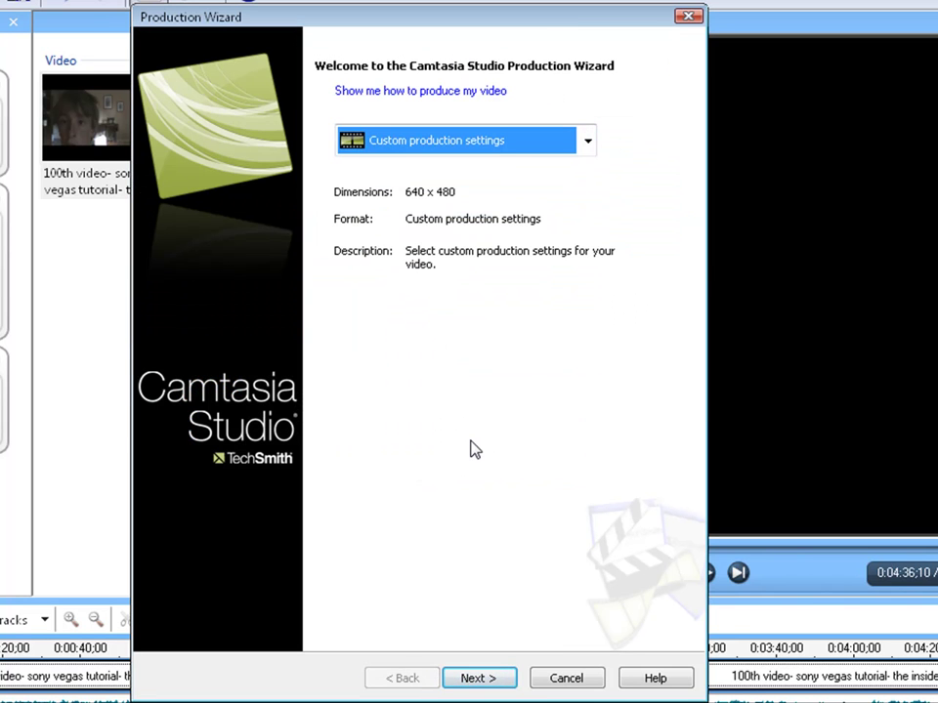
# Keep MP4/FLV/SWF output with the ExpressShow template and open Flash Options.
pyautogui.click(507, 682)
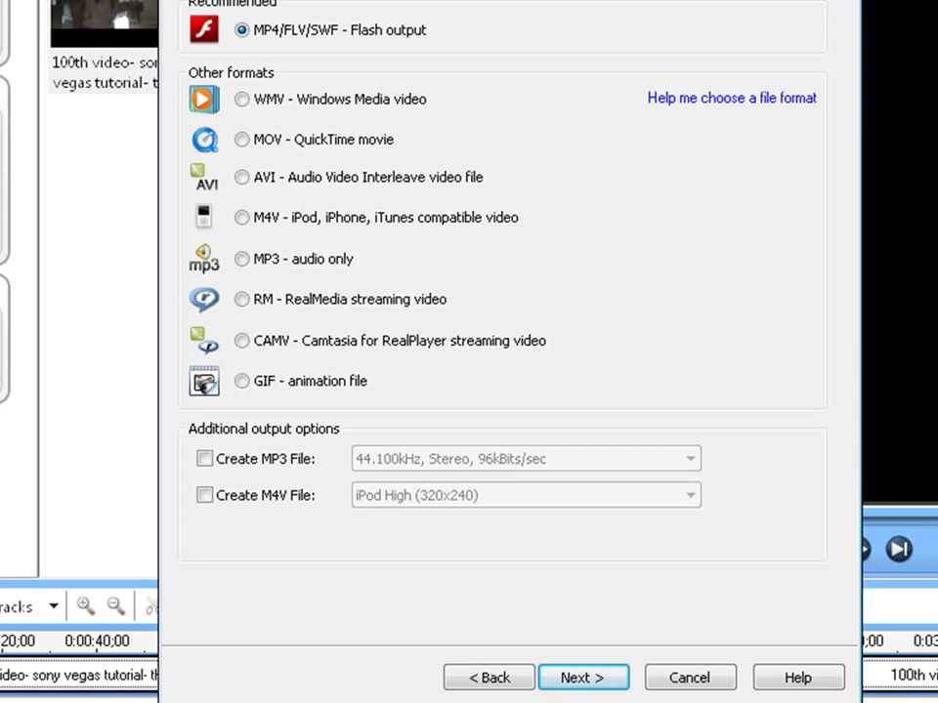
pyautogui.click(574, 677)
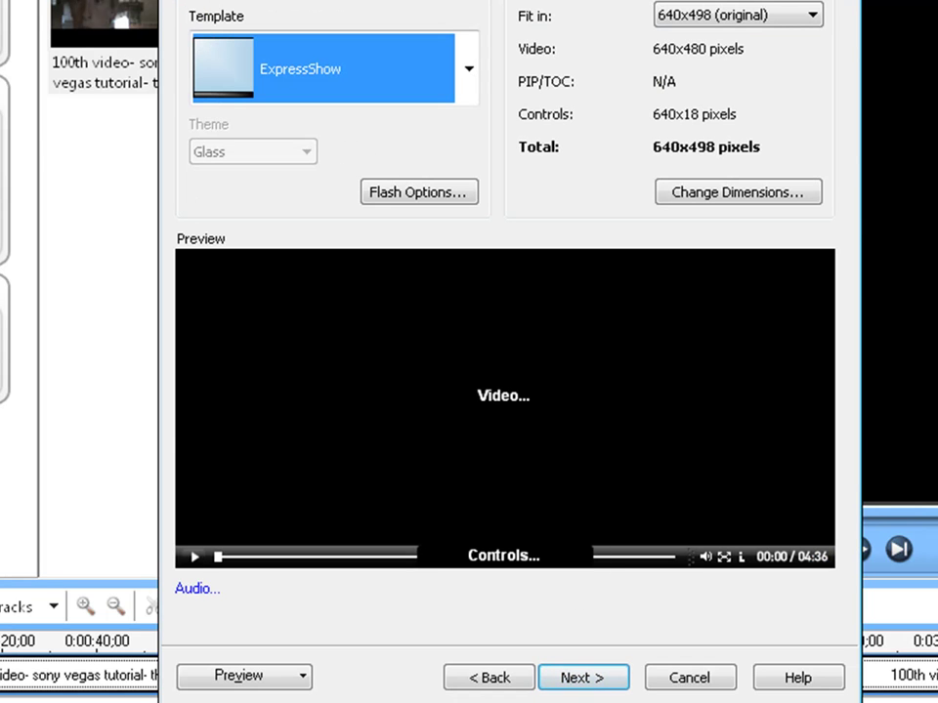
pyautogui.click(511, 403)
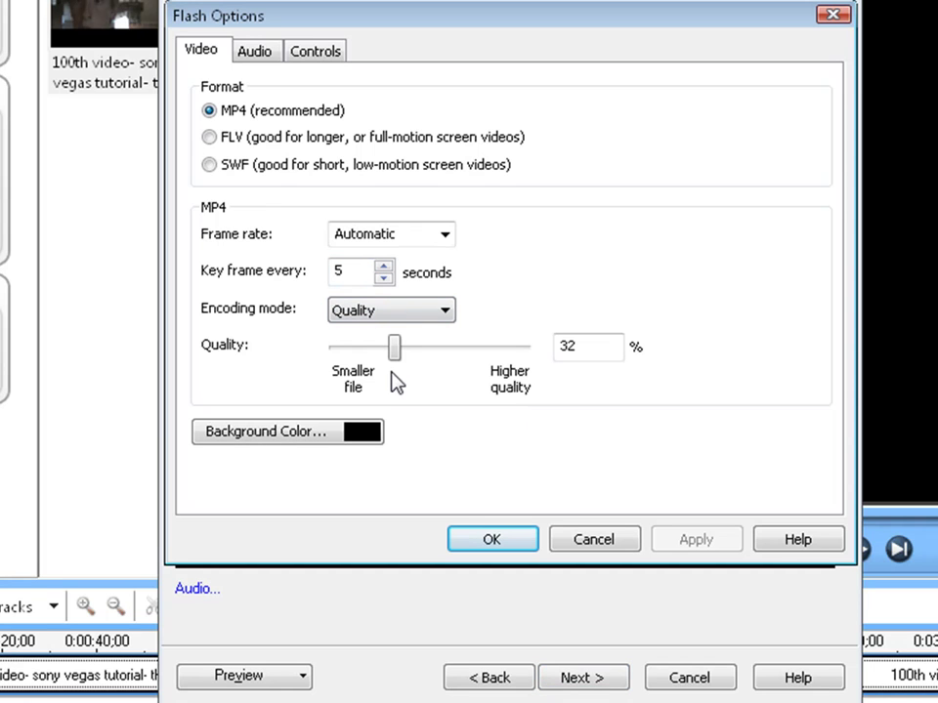
# Keep Quality encoding mode, raise the MP4 quality from 32% to 37%, and confirm the Flash options.
pyautogui.click(376, 311)
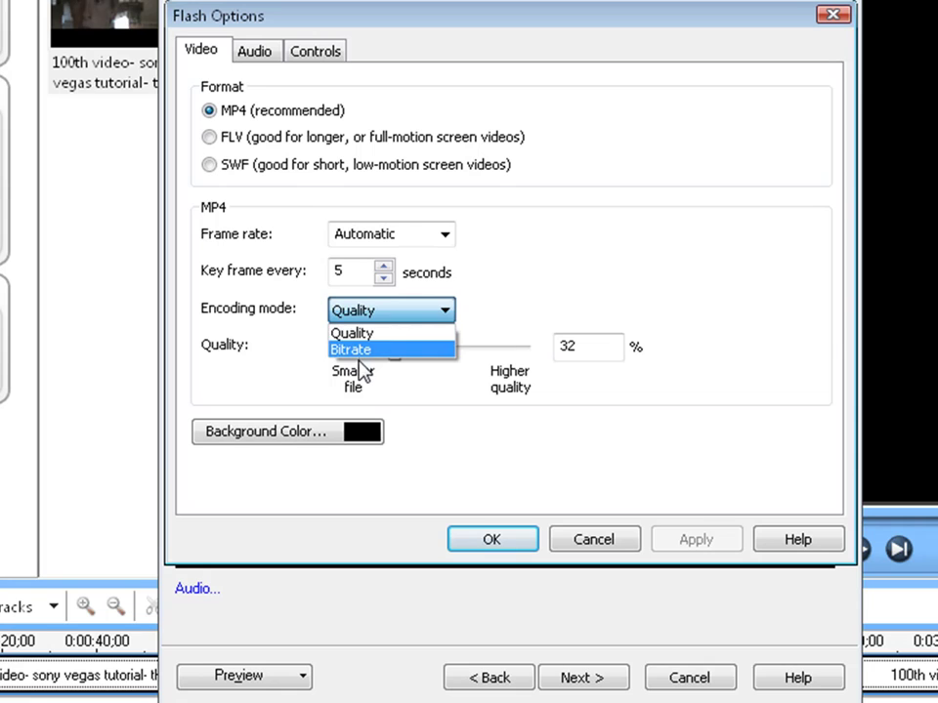
pyautogui.click(404, 333)
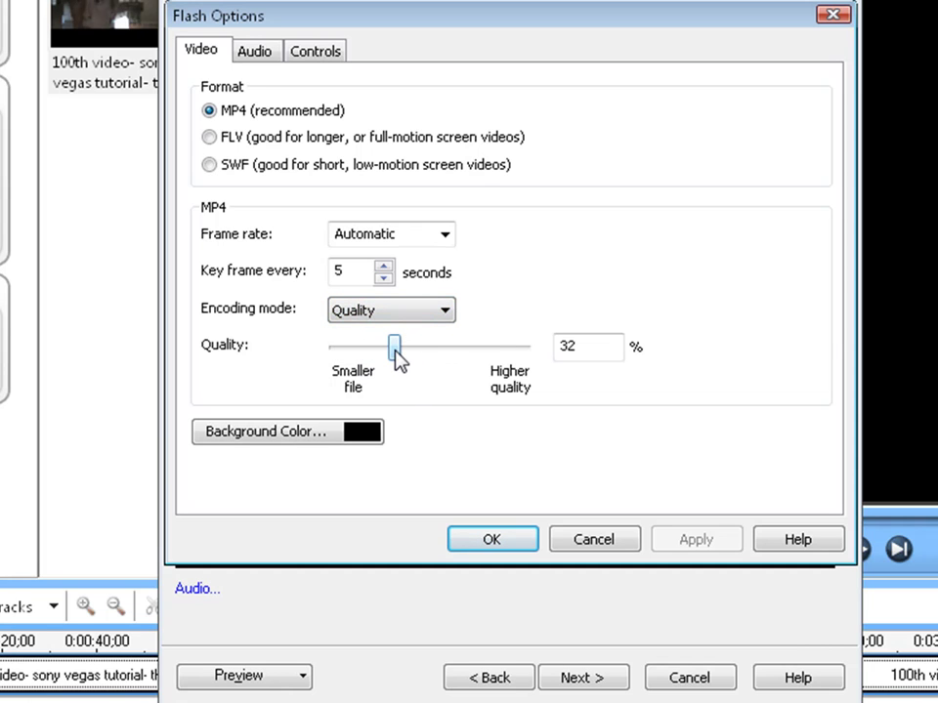
pyautogui.moveTo(397, 351); pyautogui.dragTo(407, 350)
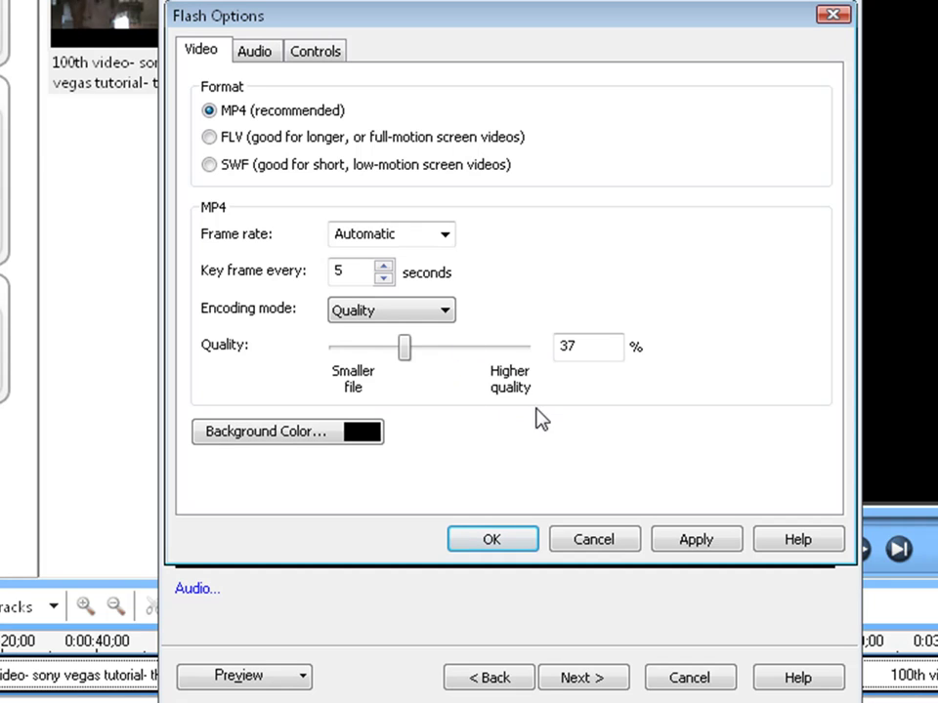
pyautogui.click(604, 547)
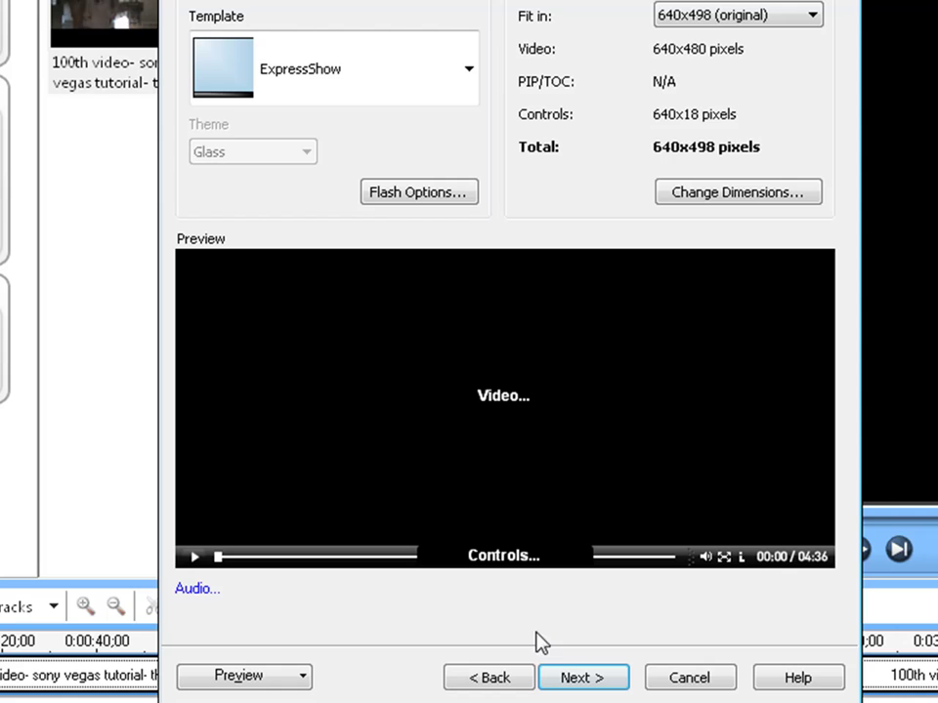
# Advance past the ExpressShow template and options pages, then cancel the wizard at the Production name page.
pyautogui.click(576, 688)
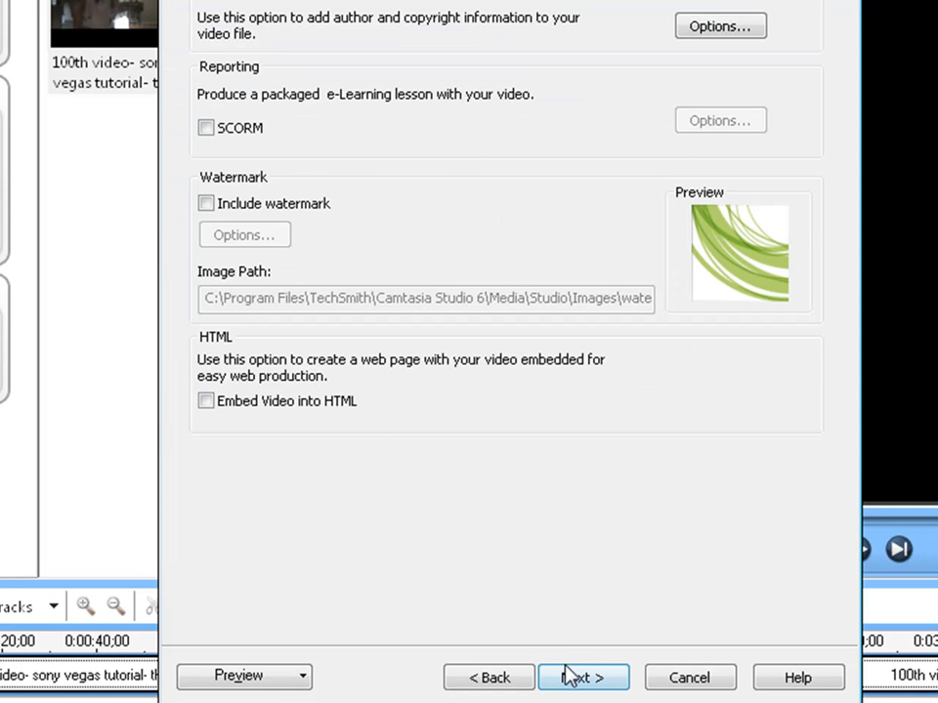
pyautogui.click(565, 674)
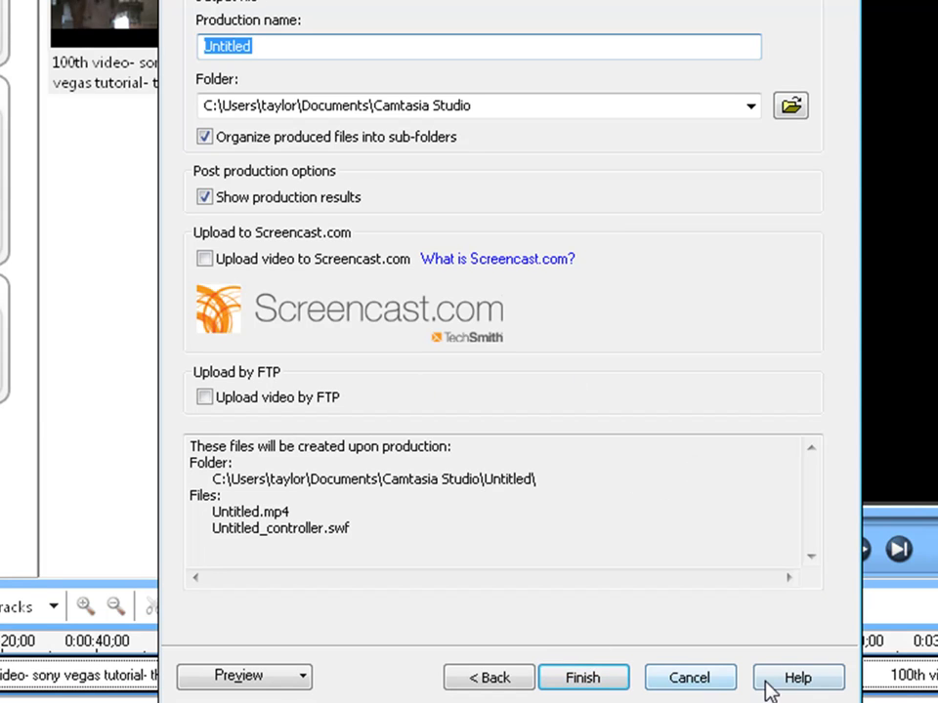
pyautogui.click(711, 690)
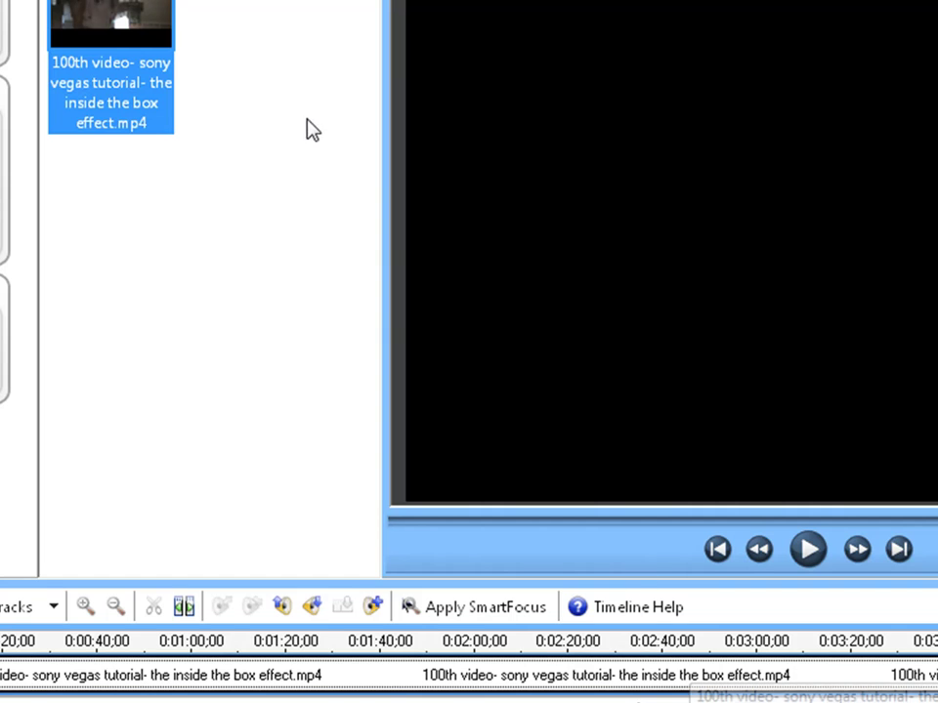
# Remove the 100th video clip from the timeline and minimize Camtasia Studio to the Vista desktop.
pyautogui.rightClick(479, 681)
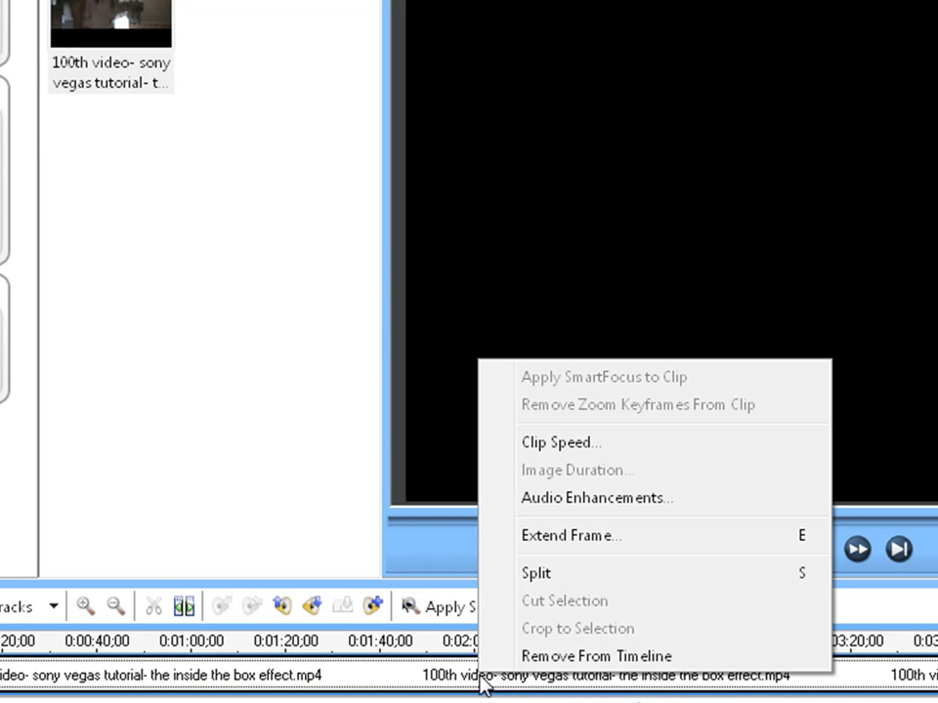
pyautogui.click(517, 665)
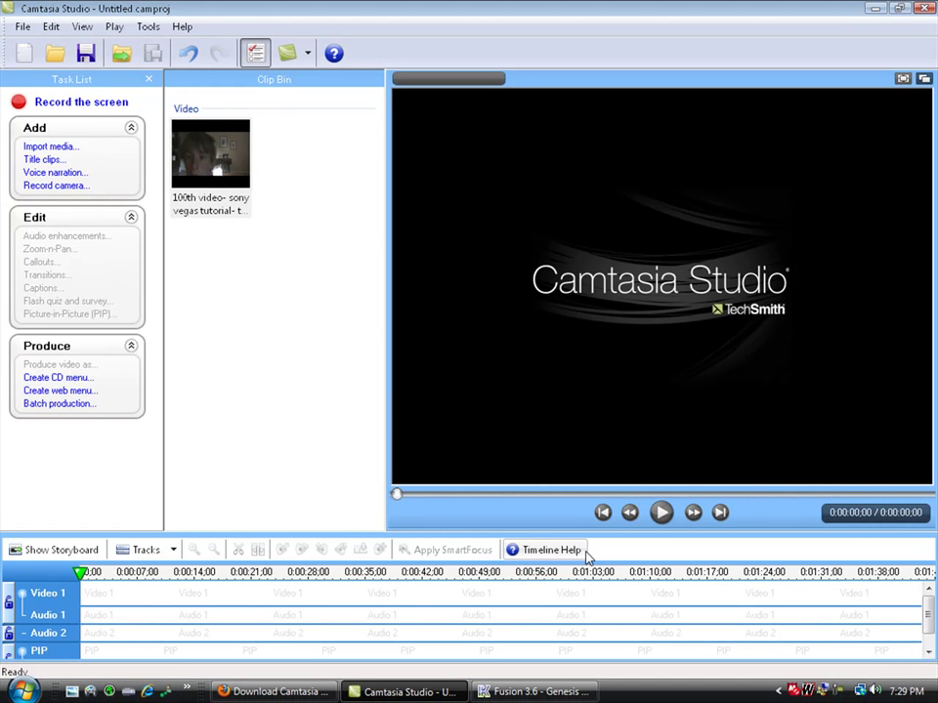
pyautogui.click(23, 26)
pyautogui.click(83, 8)
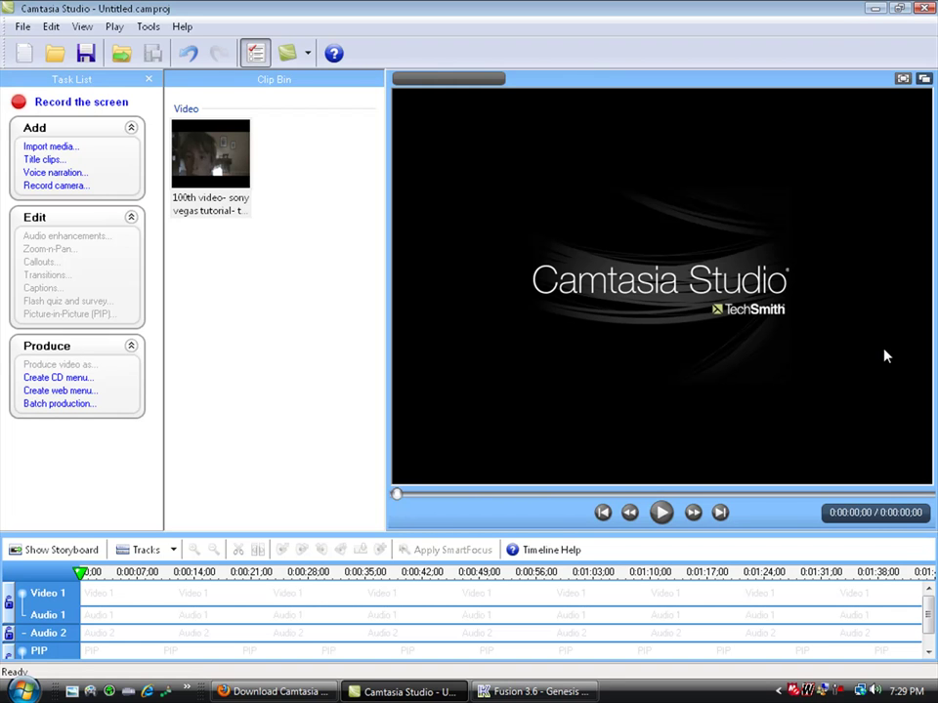
pyautogui.click(874, 8)
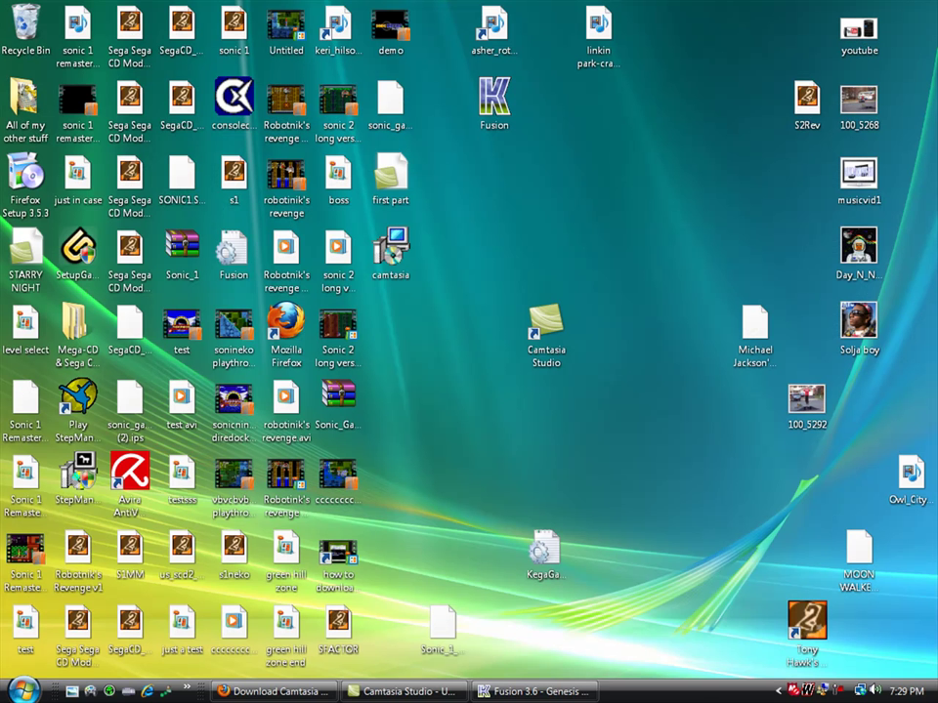